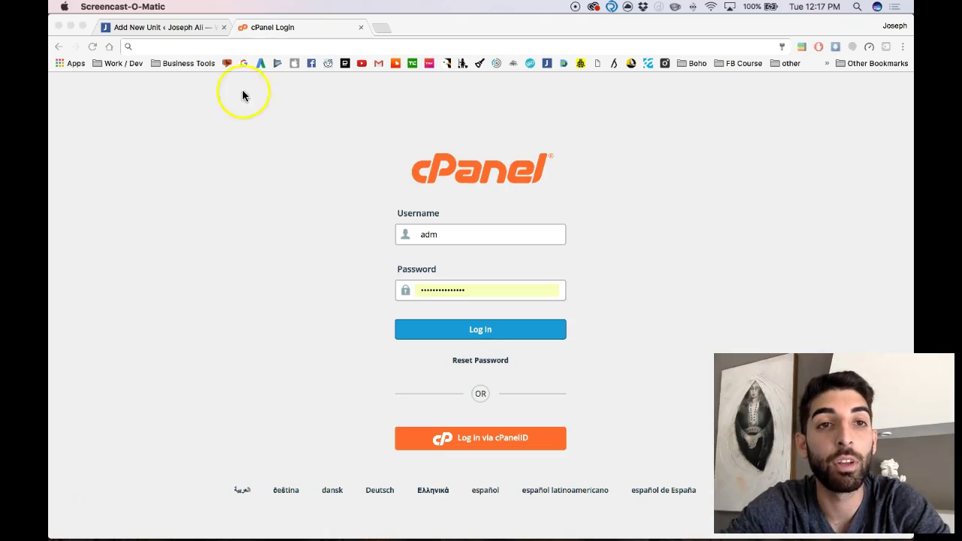
# Load the site's /cpanel address to reach the cPanel login page
pyautogui.click(245, 46)
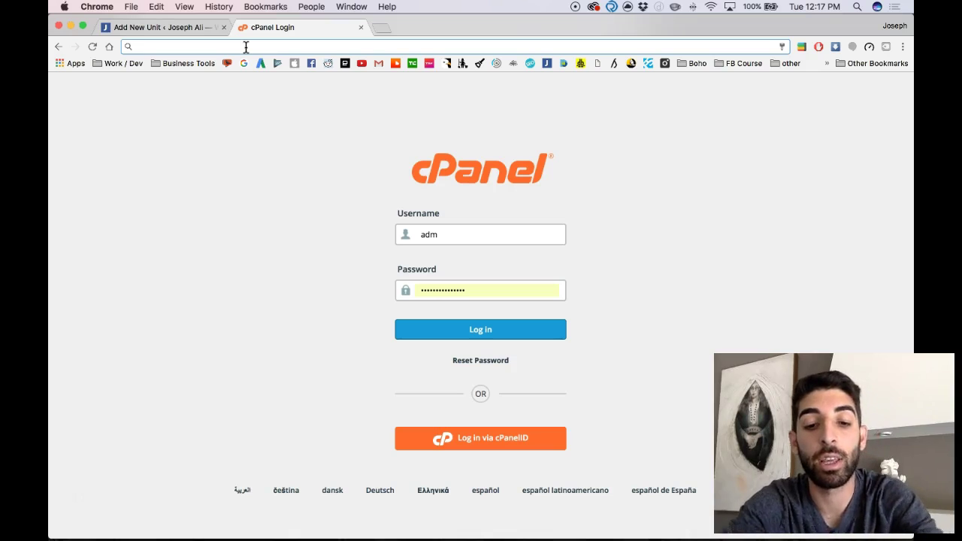
pyautogui.write('demo.')
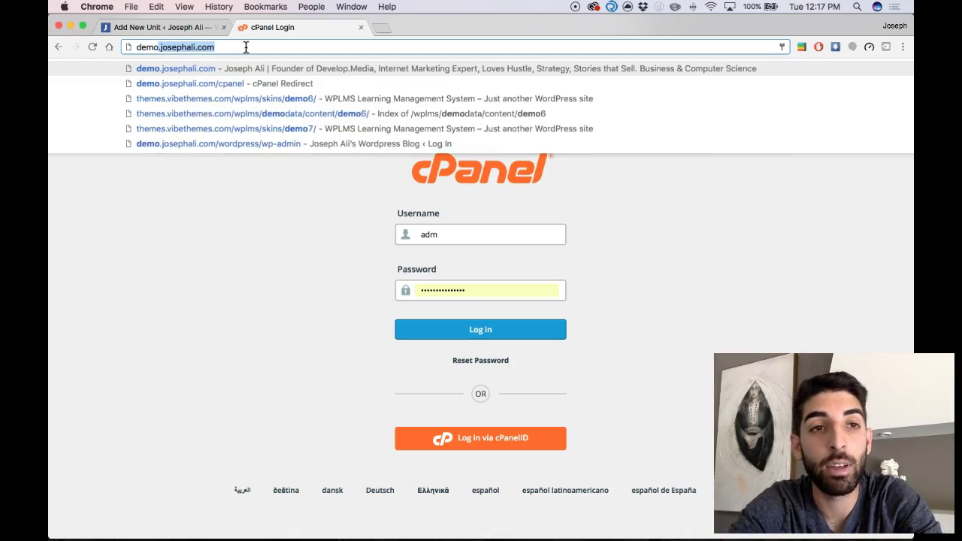
pyautogui.write('josephali.c')
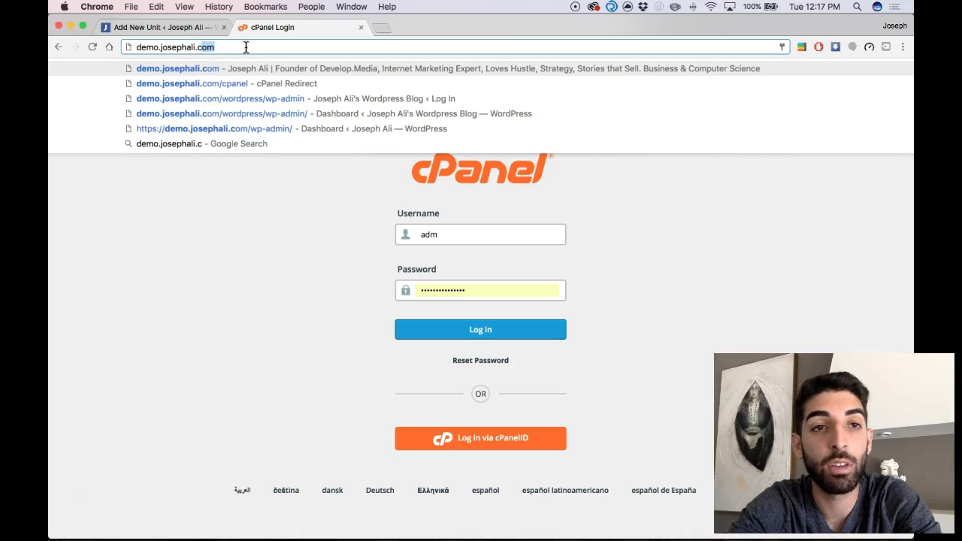
pyautogui.write('om/cpanel')
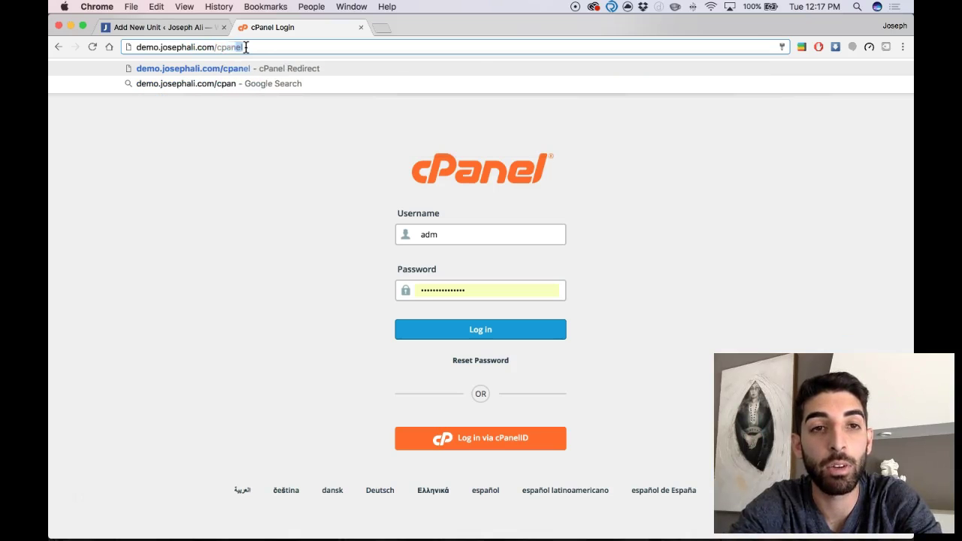
pyautogui.press('Return')
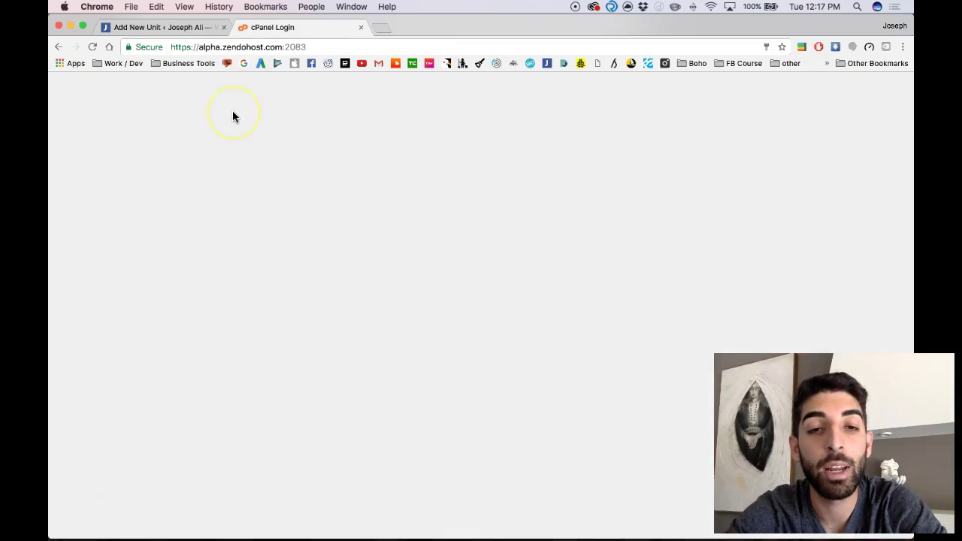
# Log in to cPanel with the account username and password
pyautogui.press('super+a')
pyautogui.write('josephali')
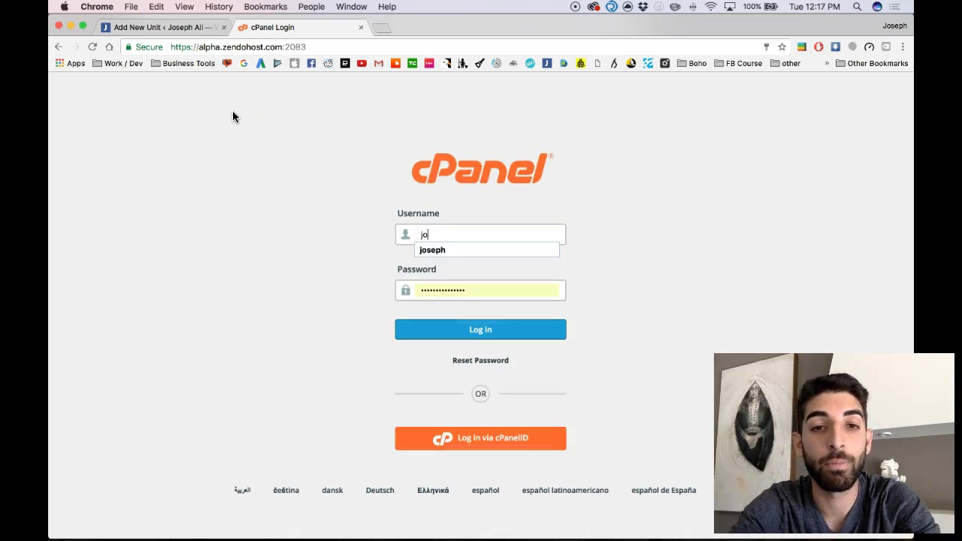
pyautogui.press('BackSpace')
pyautogui.press('BackSpace')
pyautogui.press('BackSpace')
pyautogui.write('web')
pyautogui.press('Tab')
pyautogui.write('•••••••••••••••')
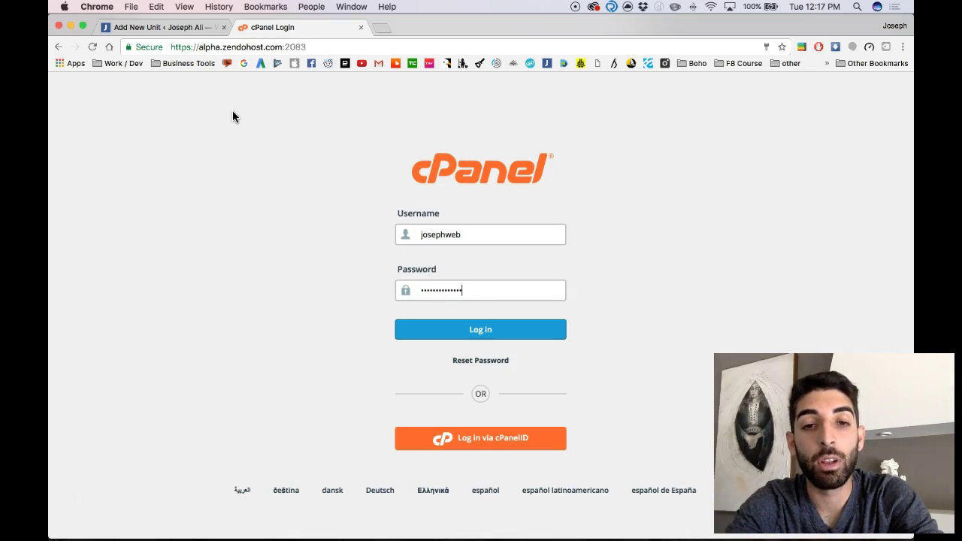
pyautogui.press('Return')
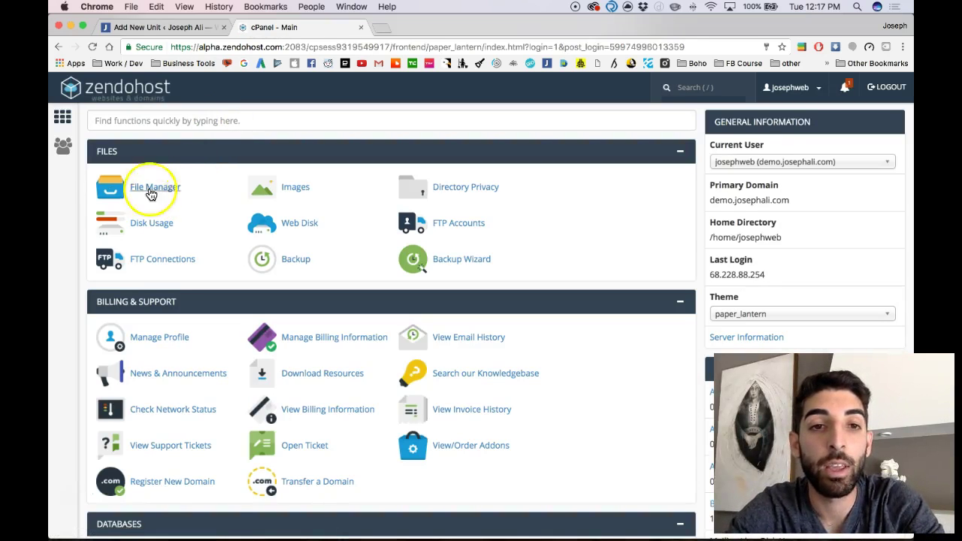
# Search cPanel functions for 'file' and 'mys', clear the search, then launch File Manager
pyautogui.click(170, 188)
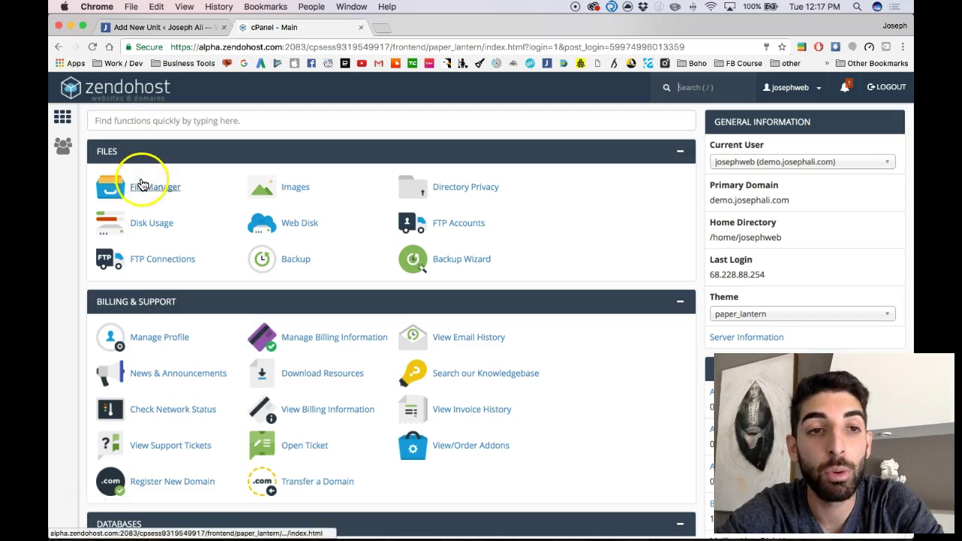
pyautogui.click(134, 123)
pyautogui.write('file')
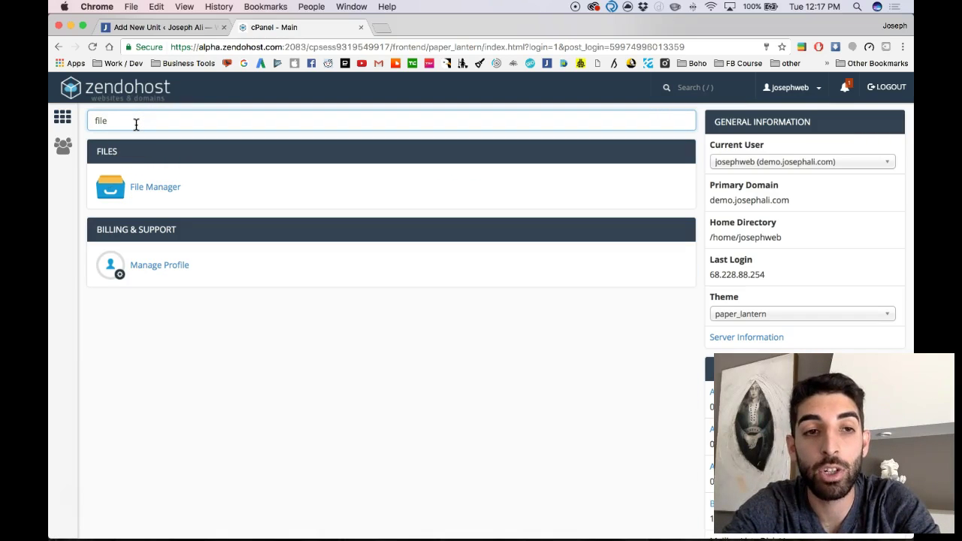
pyautogui.doubleClick(125, 123)
pyautogui.write('mys')
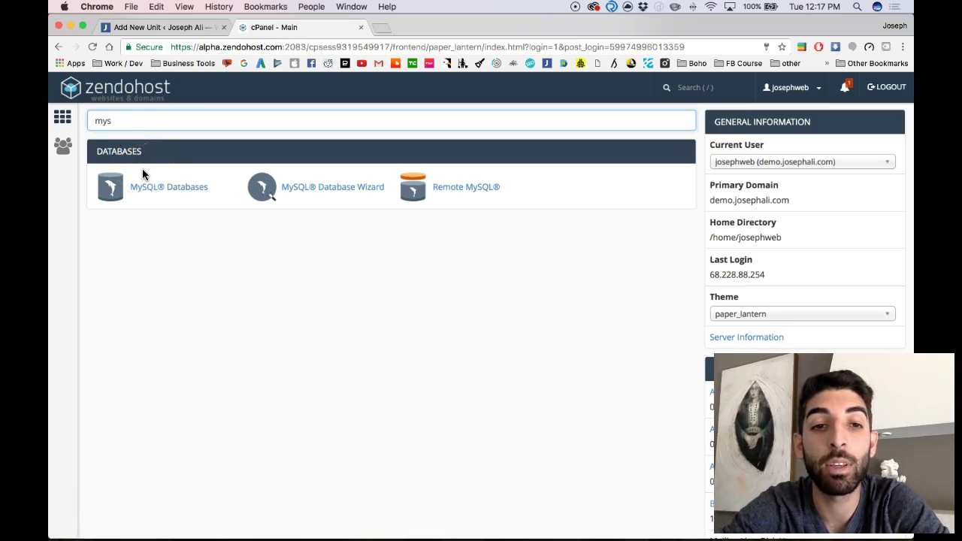
pyautogui.doubleClick(133, 121)
pyautogui.press('BackSpace')
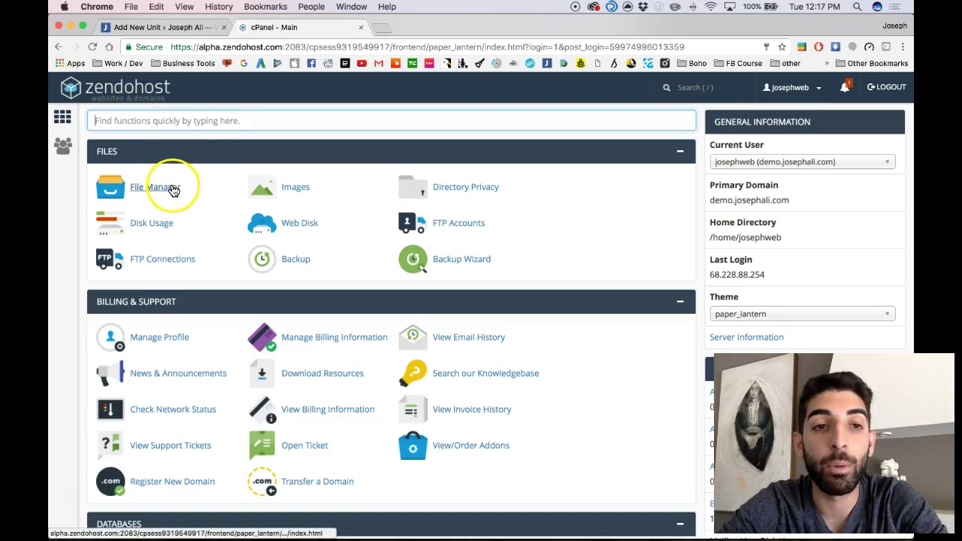
pyautogui.click(162, 188)
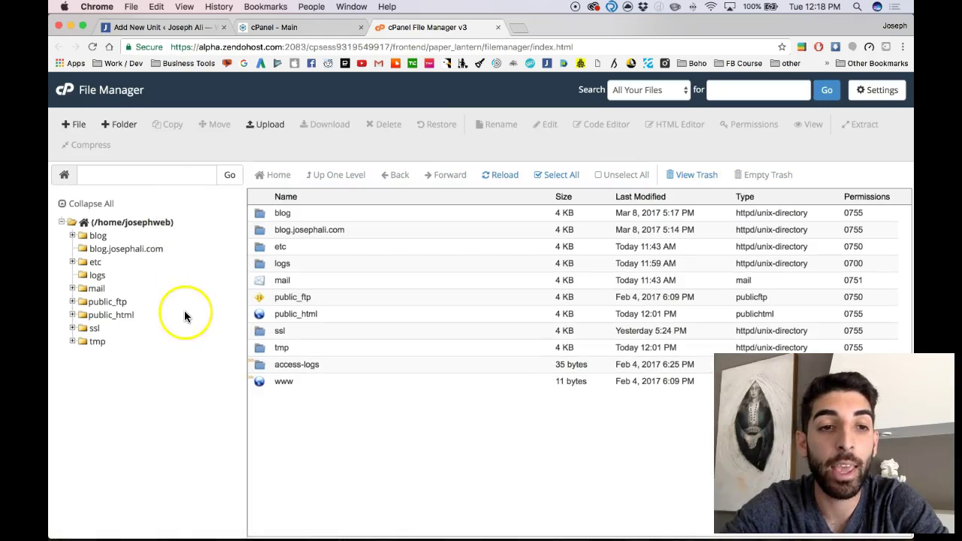
# Browse into public_html/wordpress to view wp-admin, wp-content and wp-config.php, then open a new tab
pyautogui.doubleClick(261, 315)
pyautogui.click(265, 285)
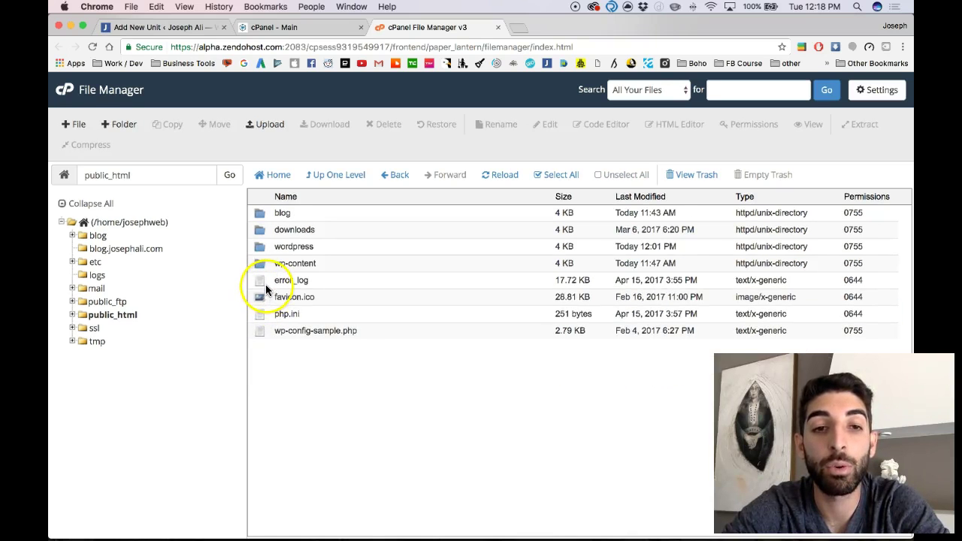
pyautogui.click(265, 247)
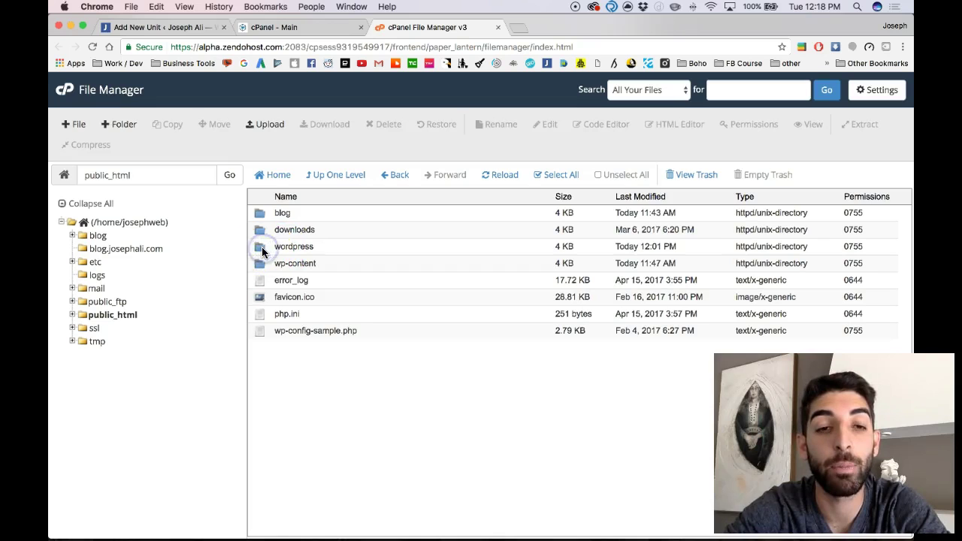
pyautogui.click(259, 233)
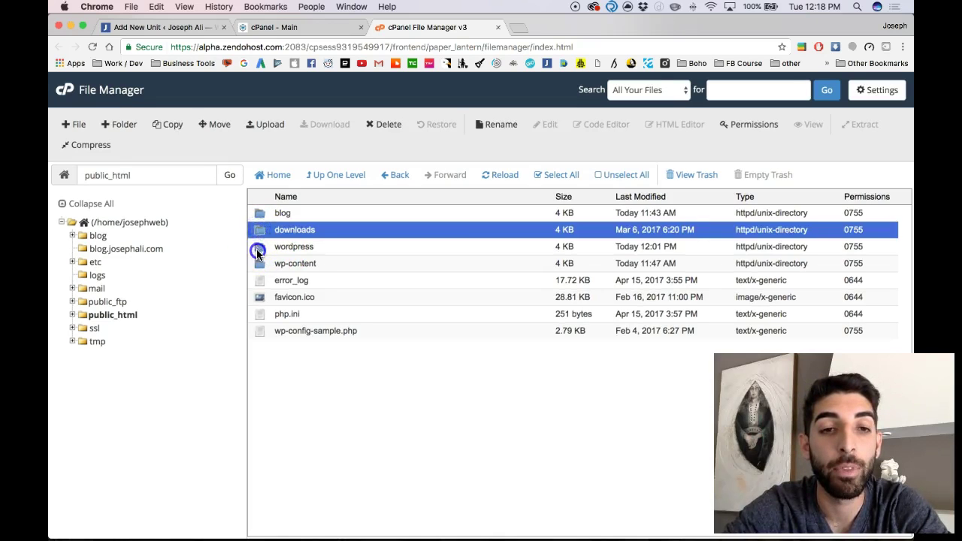
pyautogui.doubleClick(257, 248)
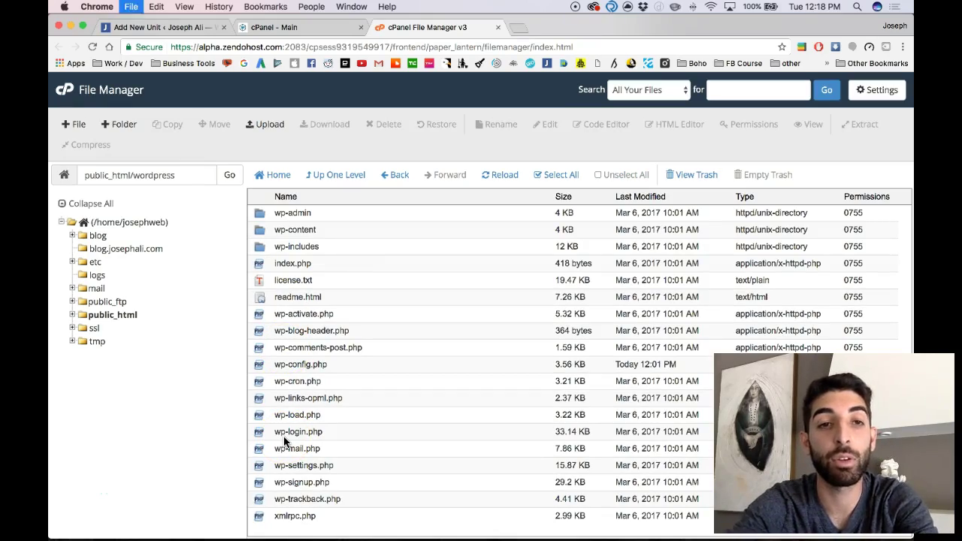
pyautogui.press('super+t')
# Load the site's /wordpress/ address, scroll through the blog front page, then close that tab
pyautogui.write('demo.josephali.com/cpanel')
pyautogui.press('Right')
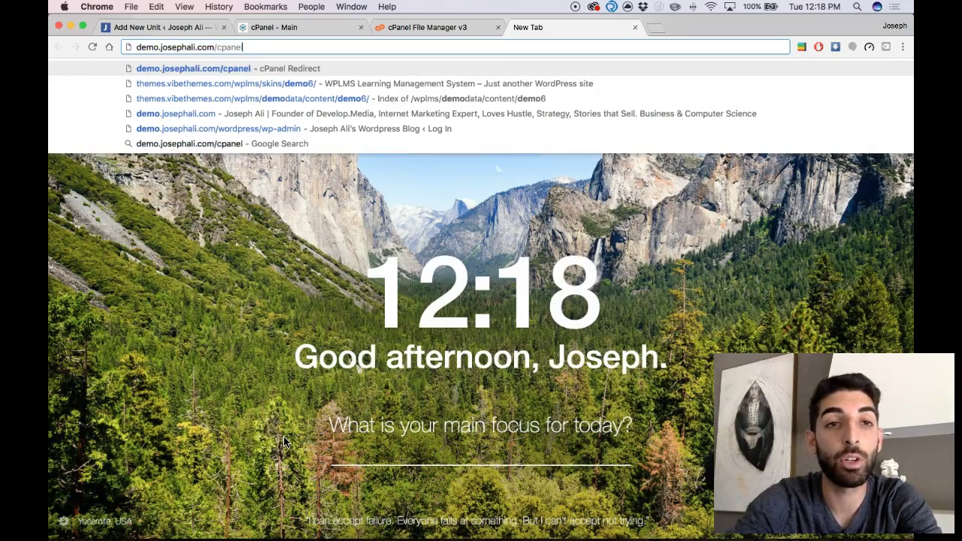
pyautogui.press('BackSpace')
pyautogui.press('BackSpace')
pyautogui.press('BackSpace')
pyautogui.press('BackSpace')
pyautogui.press('BackSpace')
pyautogui.press('BackSpace')
pyautogui.write('wordre')
pyautogui.press('BackSpace')
pyautogui.press('BackSpace')
pyautogui.write('press')
pyautogui.press('Return')
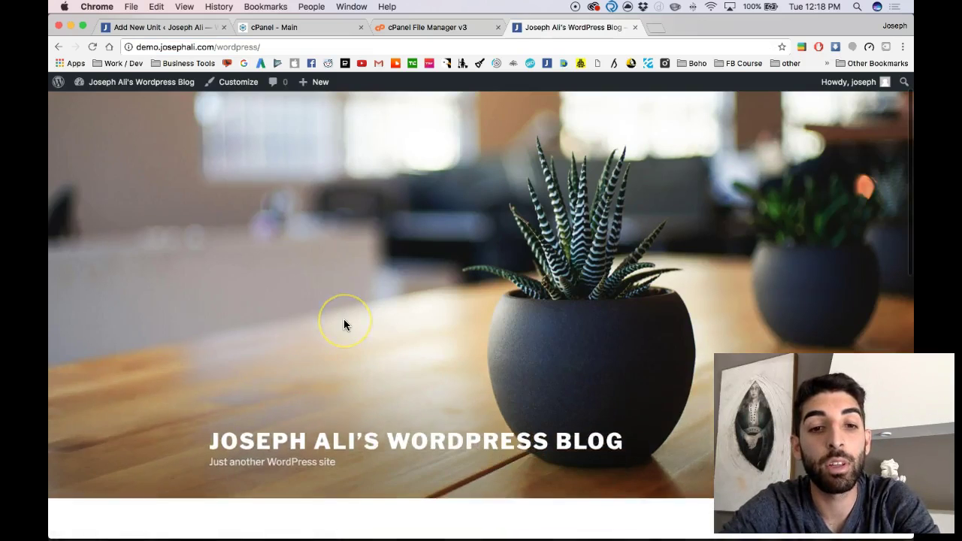
pyautogui.scroll(-3, 343, 324)
pyautogui.scroll(1, 343, 324)
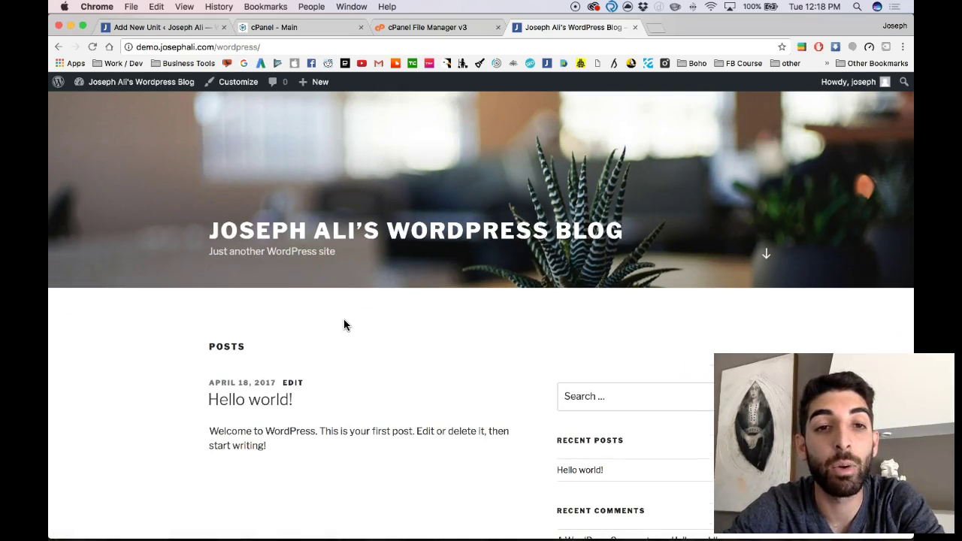
pyautogui.scroll(5, 343, 325)
pyautogui.press('super+w')
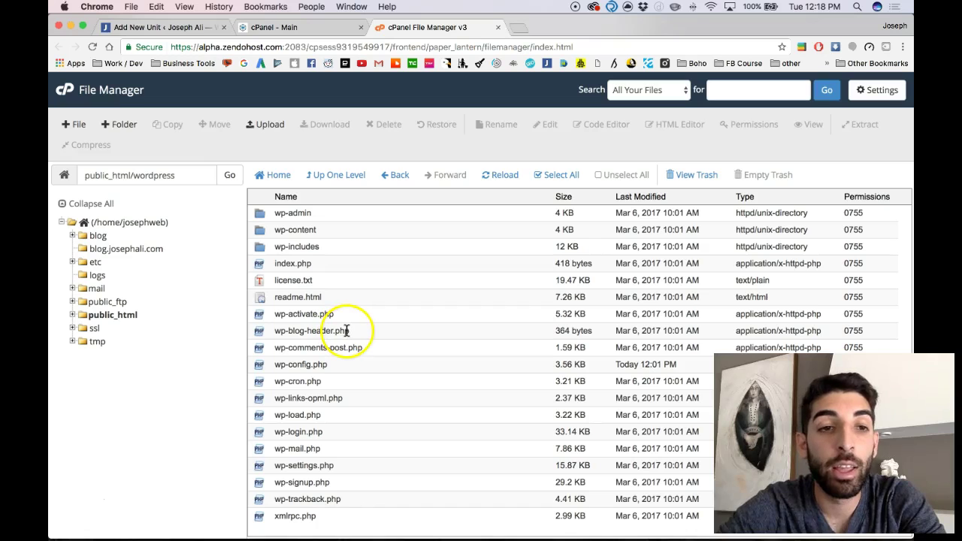
# Create a new folder named 'news' inside public_html and open it
pyautogui.click(90, 317)
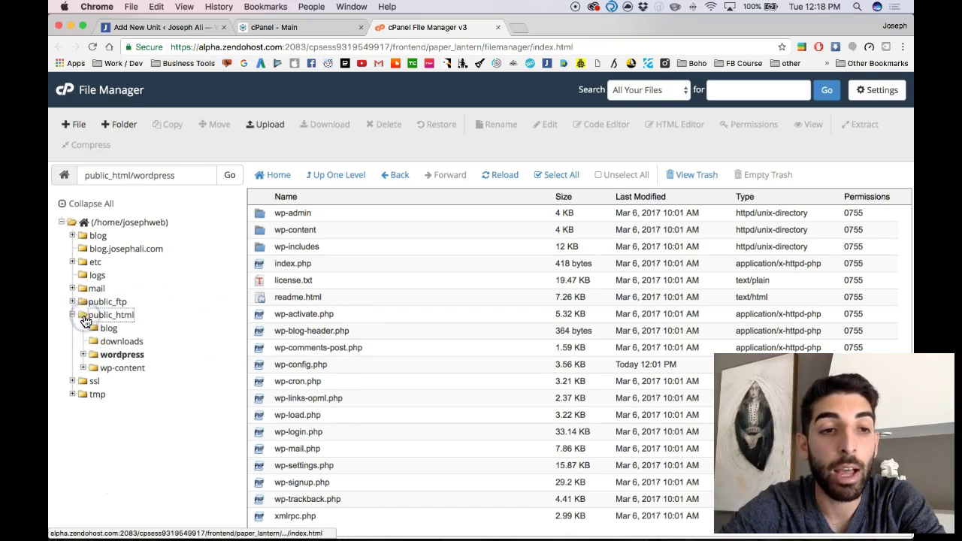
pyautogui.click(95, 314)
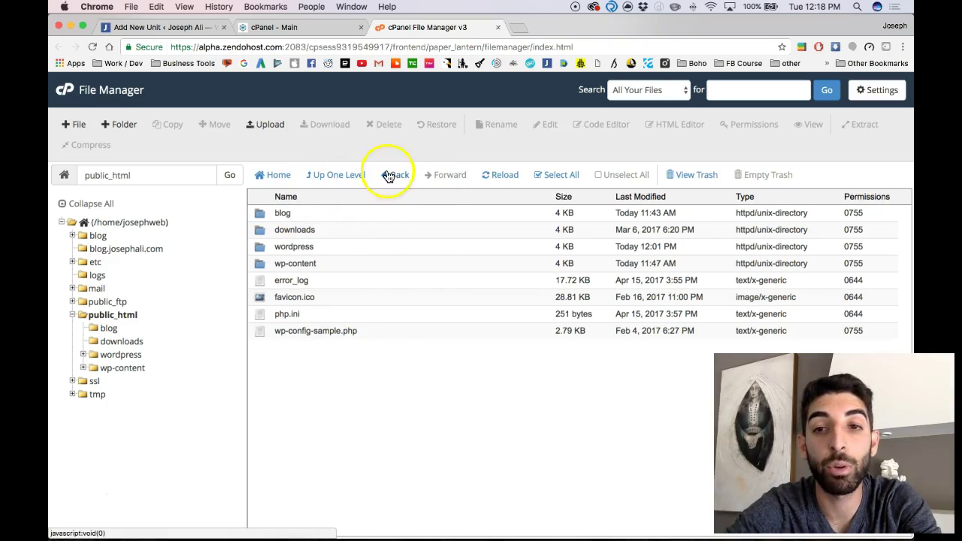
pyautogui.click(112, 124)
pyautogui.click(353, 282)
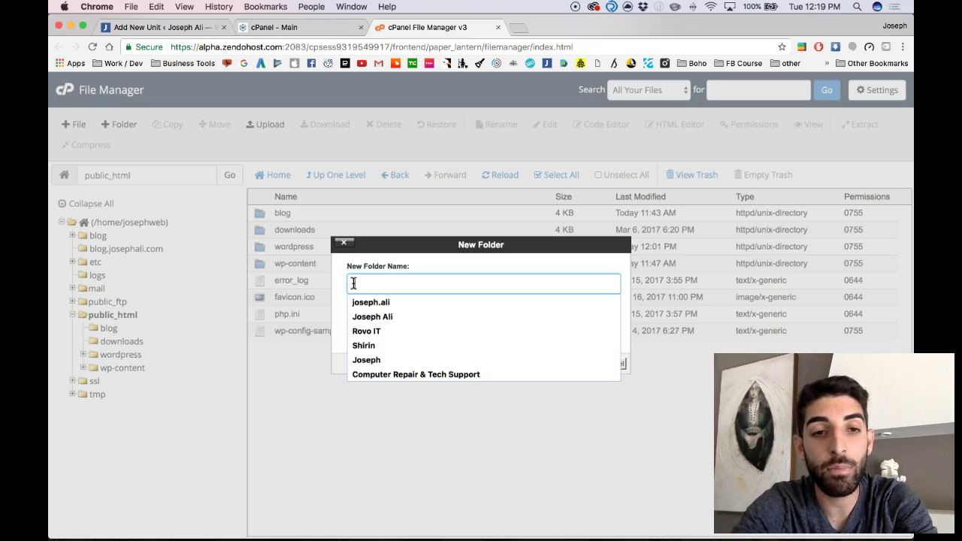
pyautogui.write('news')
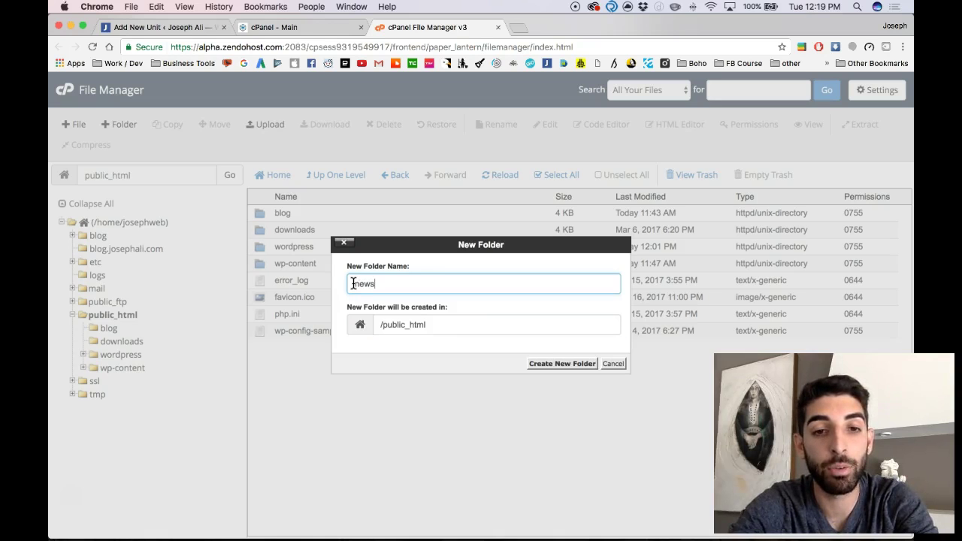
pyautogui.click(552, 368)
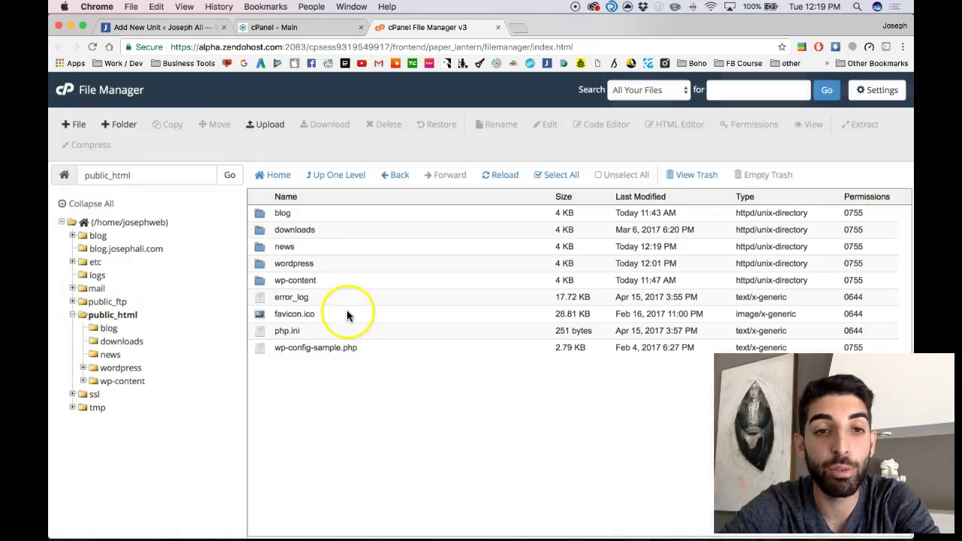
pyautogui.click(266, 249)
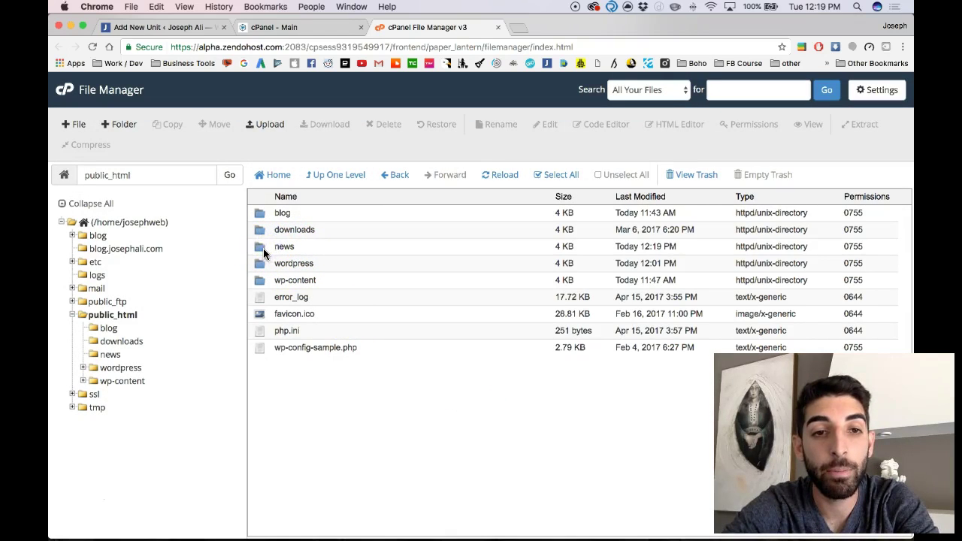
pyautogui.doubleClick(263, 247)
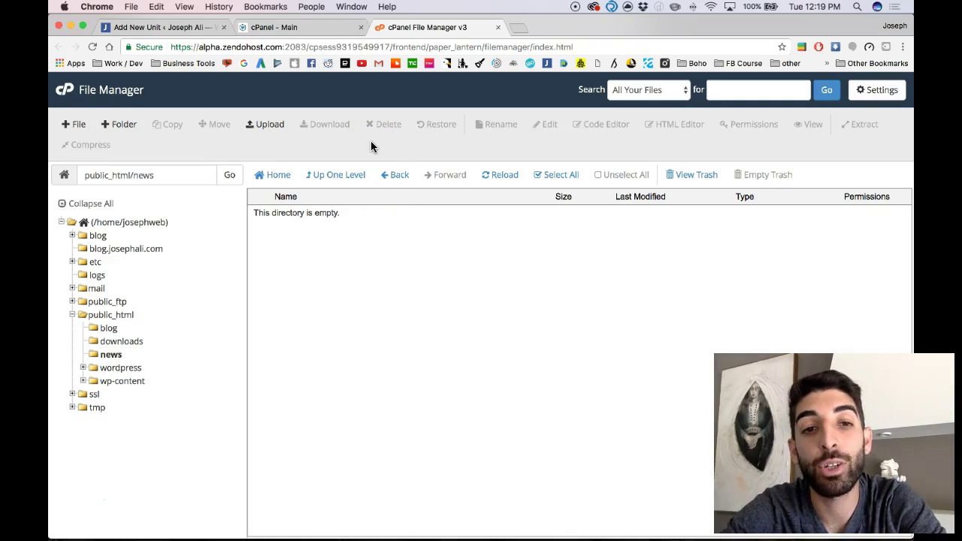
# Download the WordPress 4.7.3 zip from wordpress.org and open it to unpack
pyautogui.press('super+t')
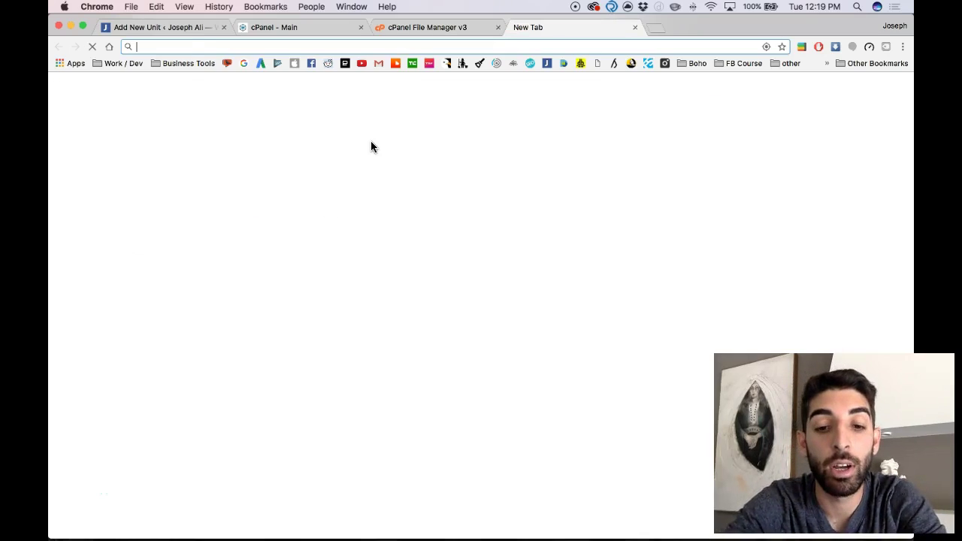
pyautogui.write('wordpress')
pyautogui.press('Return')
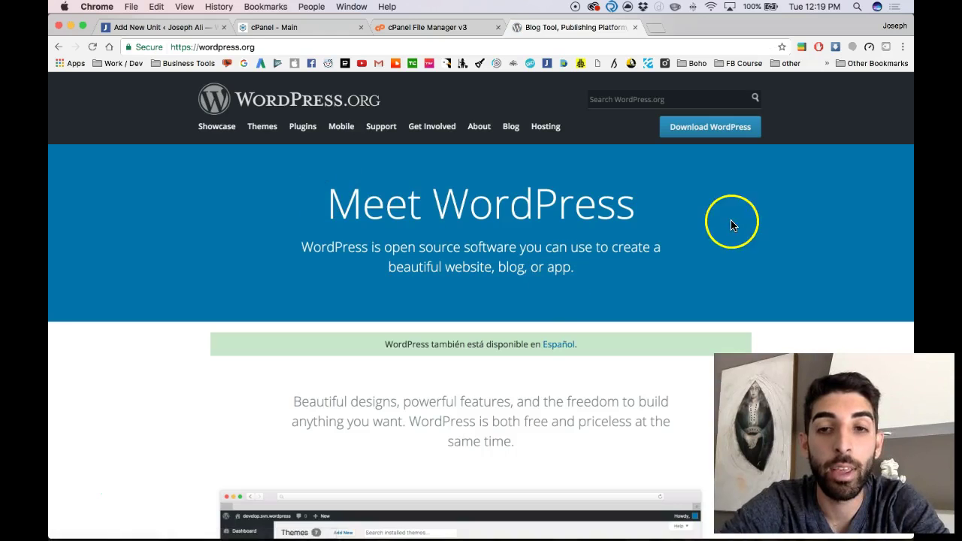
pyautogui.click(716, 135)
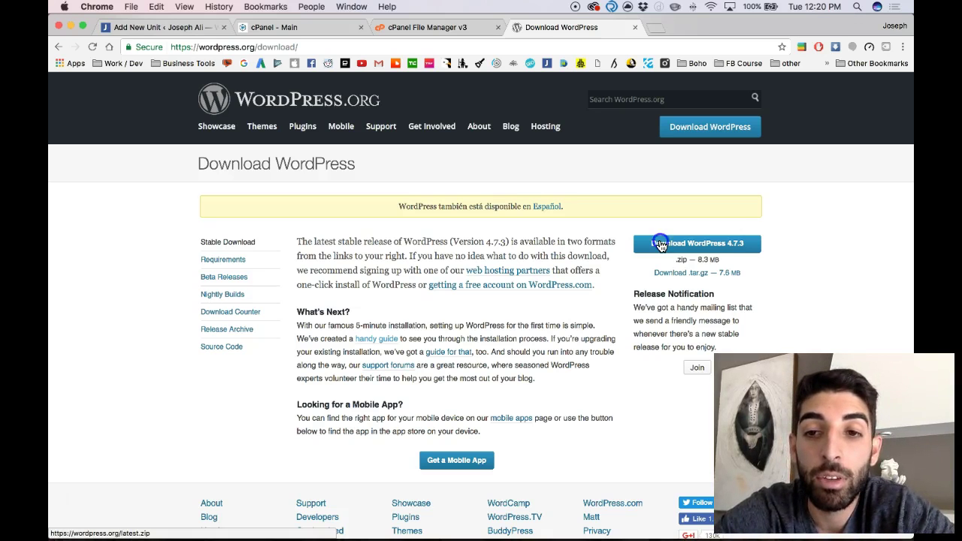
pyautogui.click(661, 244)
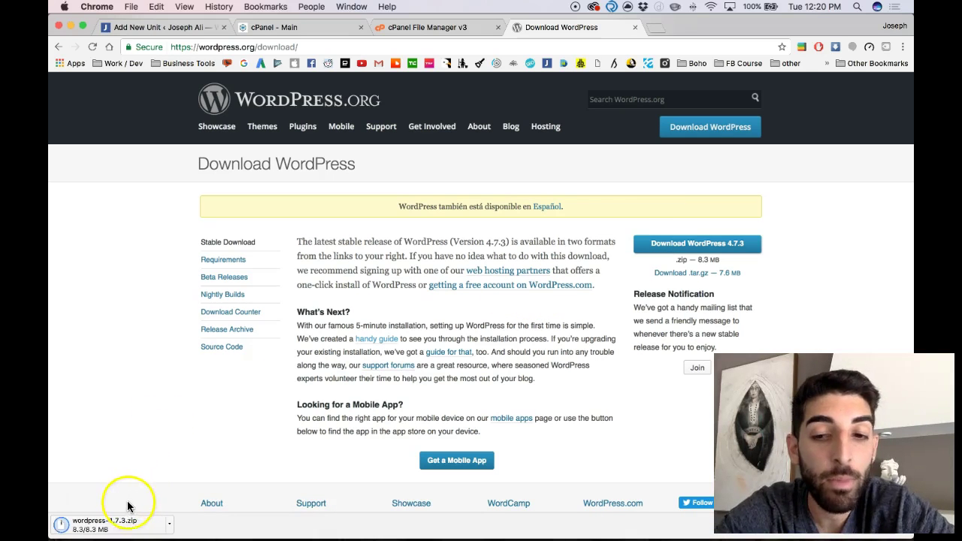
pyautogui.click(137, 527)
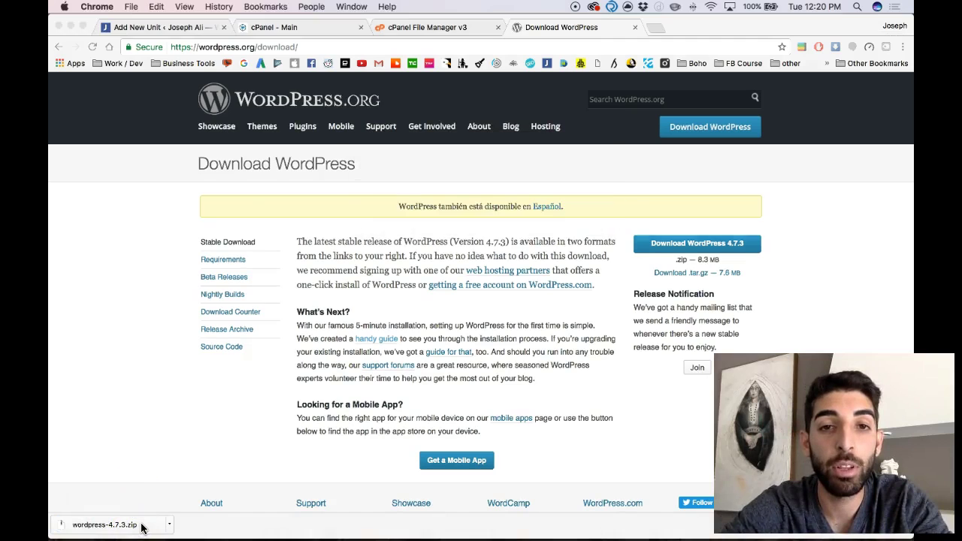
# Look through the contents of the unpacked wordpress folder in Downloads
pyautogui.click(224, 282)
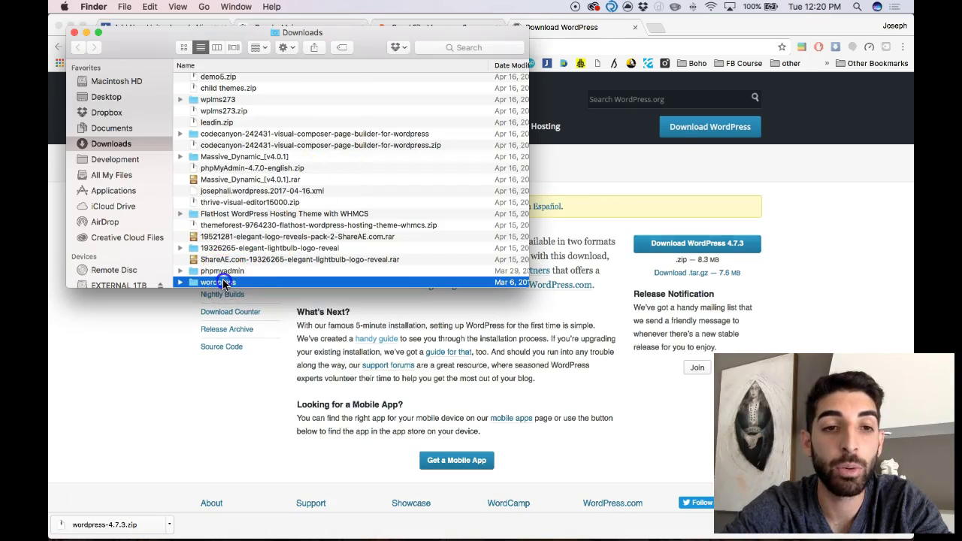
pyautogui.doubleClick(223, 282)
pyautogui.scroll(-2, 275, 141)
pyautogui.scroll(2, 275, 145)
pyautogui.scroll(-2, 274, 145)
pyautogui.scroll(2, 275, 145)
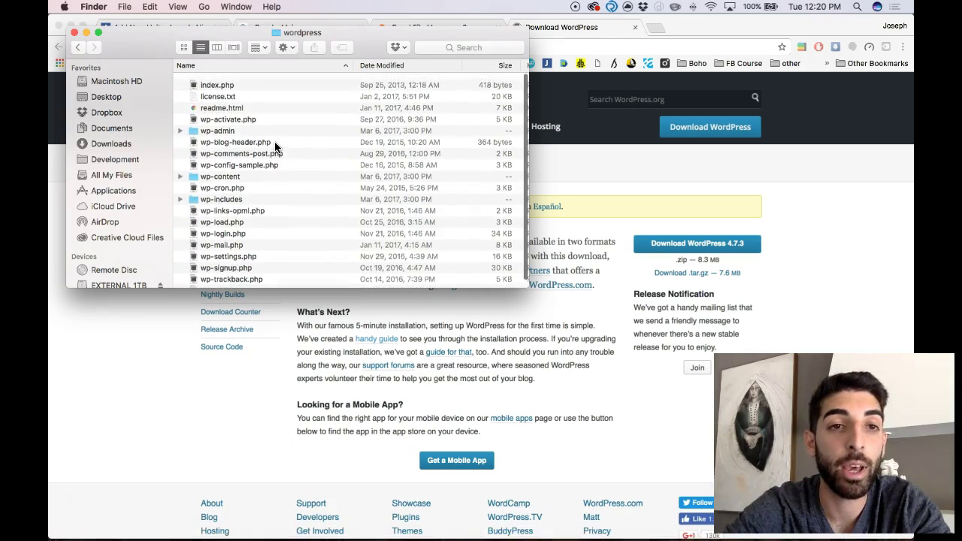
pyautogui.scroll(-2, 239, 229)
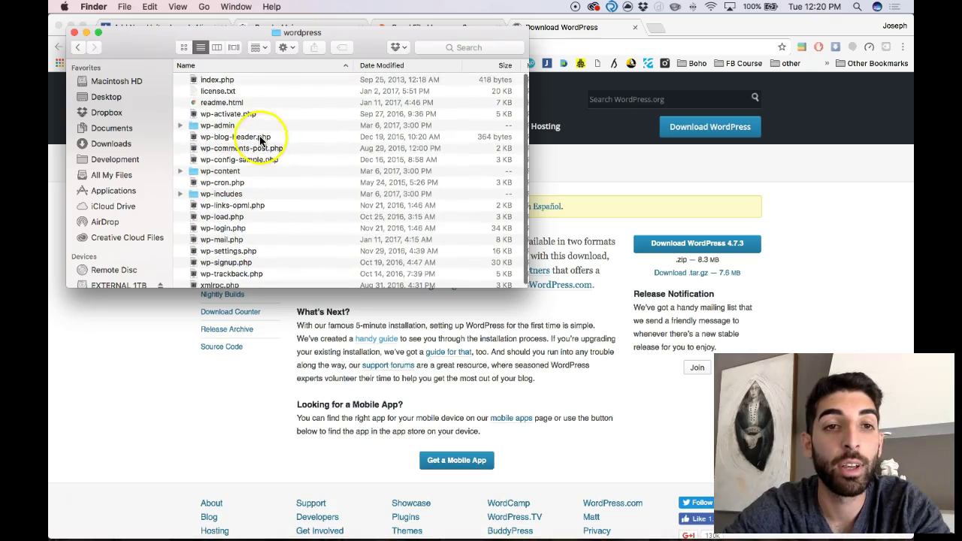
# Copy wordpress-4.7.3.zip from Downloads onto the Desktop, then return to Chrome
pyautogui.click(120, 144)
pyautogui.click(216, 270)
pyautogui.scroll(-2, 222, 256)
pyautogui.scroll(2, 222, 251)
pyautogui.scroll(5, 222, 250)
pyautogui.click(222, 80)
pyautogui.press('super+c')
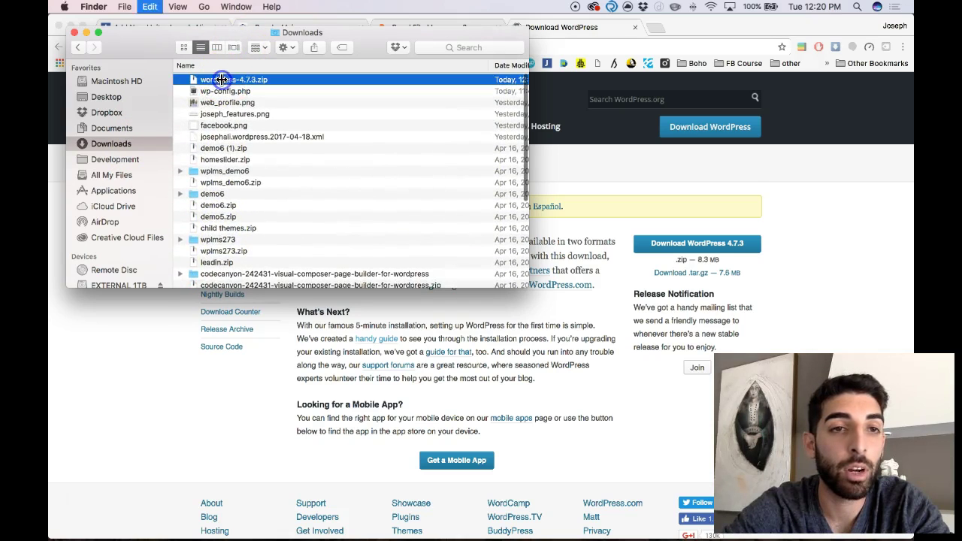
pyautogui.click(124, 97)
pyautogui.press('super+v')
pyautogui.click(145, 330)
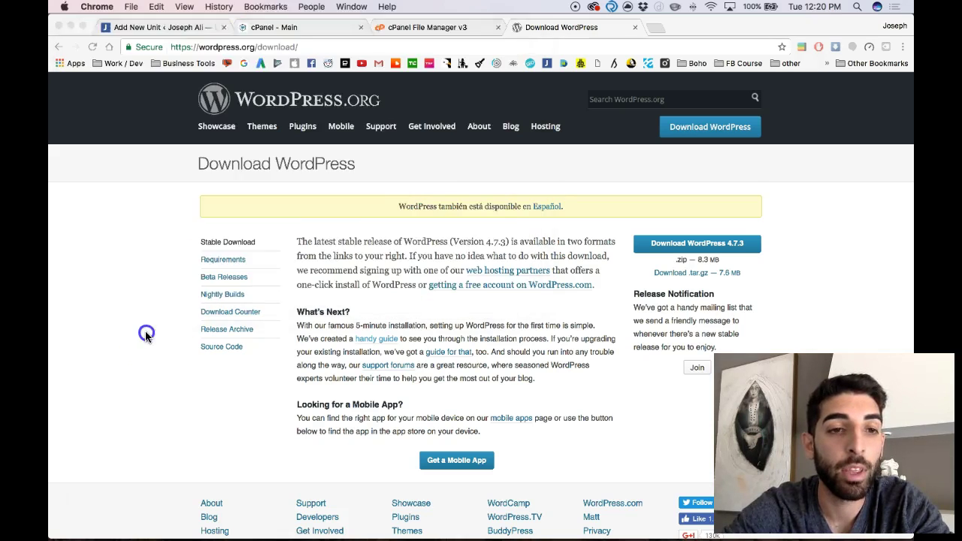
# Upload wordpress-4.7.3.zip from the Desktop into public_html/news and return to its listing
pyautogui.click(387, 27)
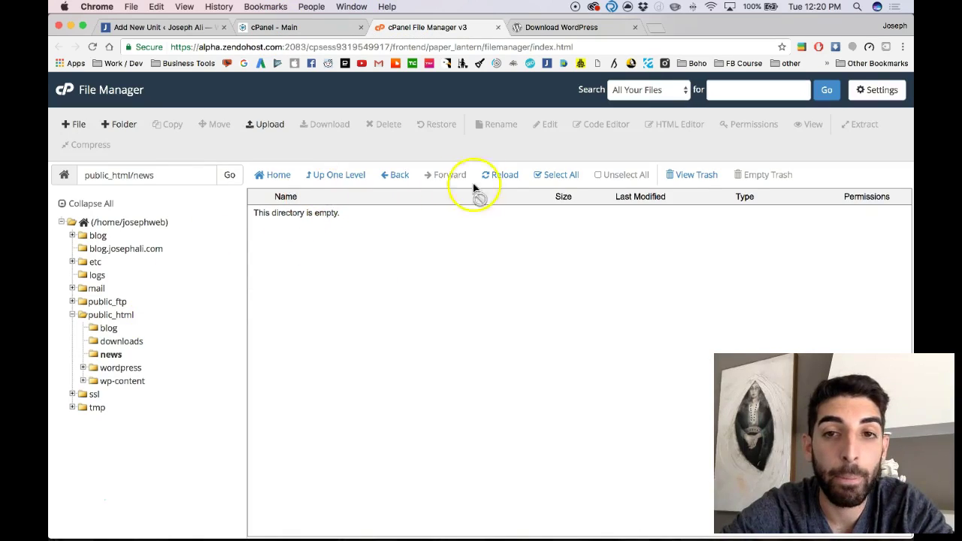
pyautogui.click(264, 128)
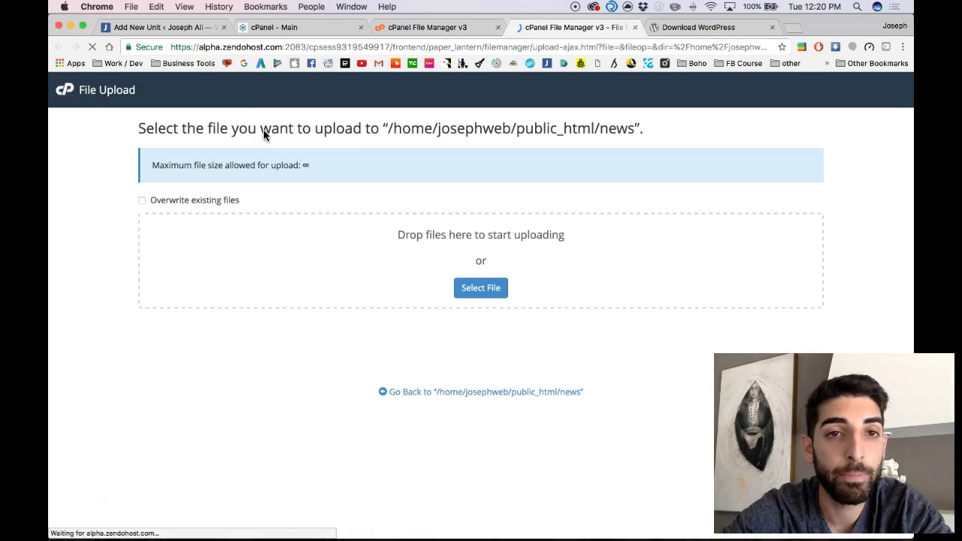
pyautogui.click(465, 288)
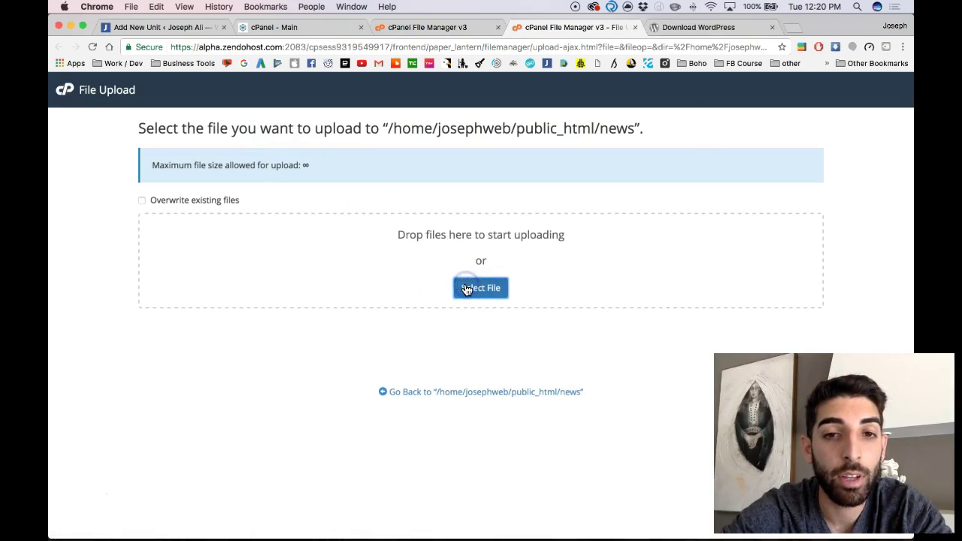
pyautogui.click(308, 133)
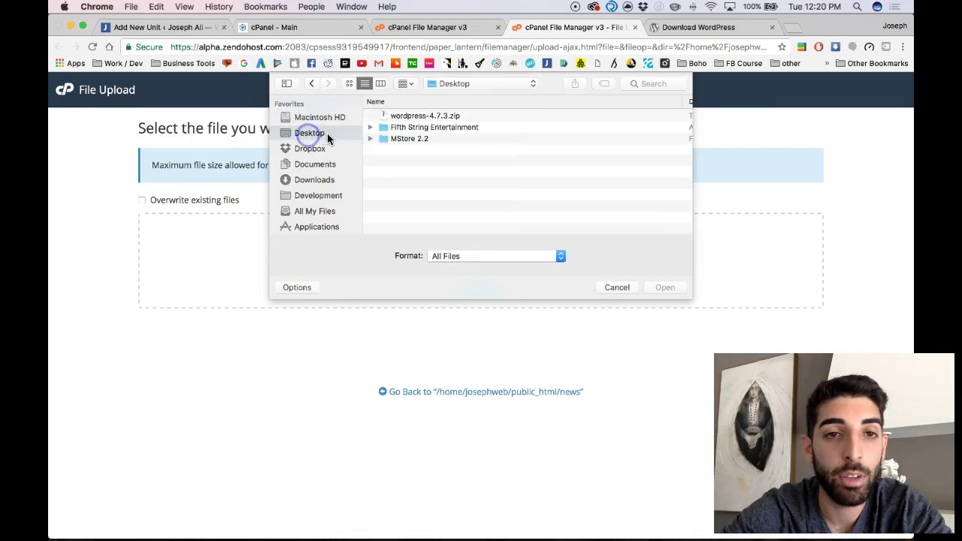
pyautogui.doubleClick(399, 118)
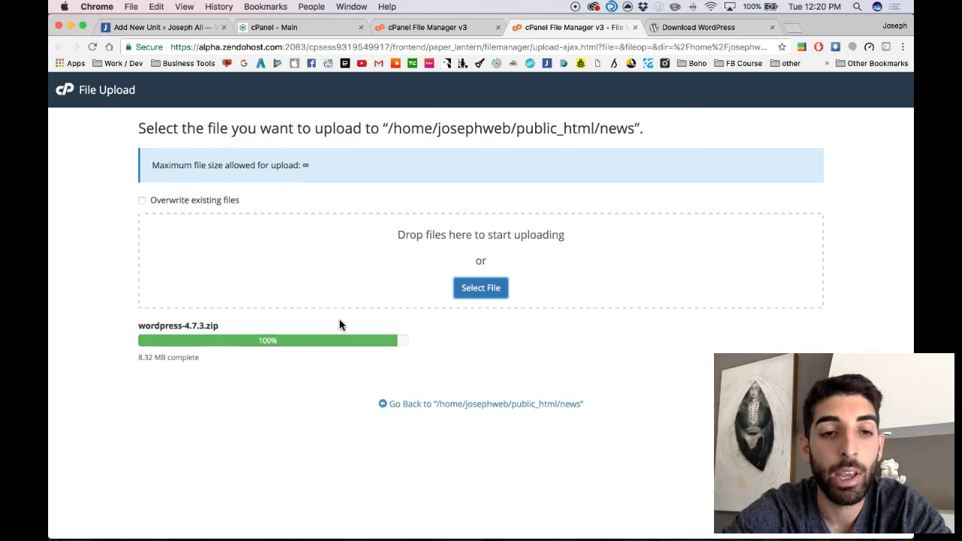
pyautogui.click(396, 406)
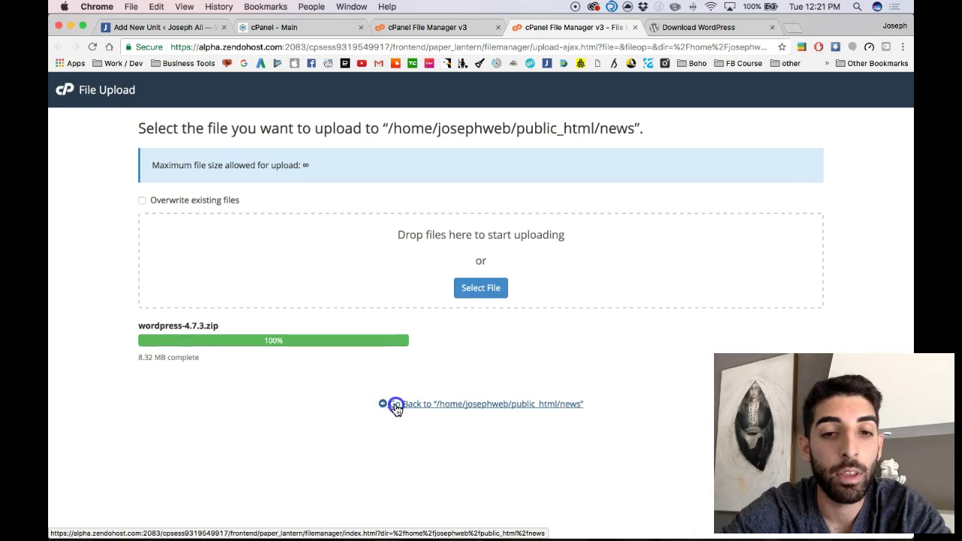
pyautogui.click(319, 220)
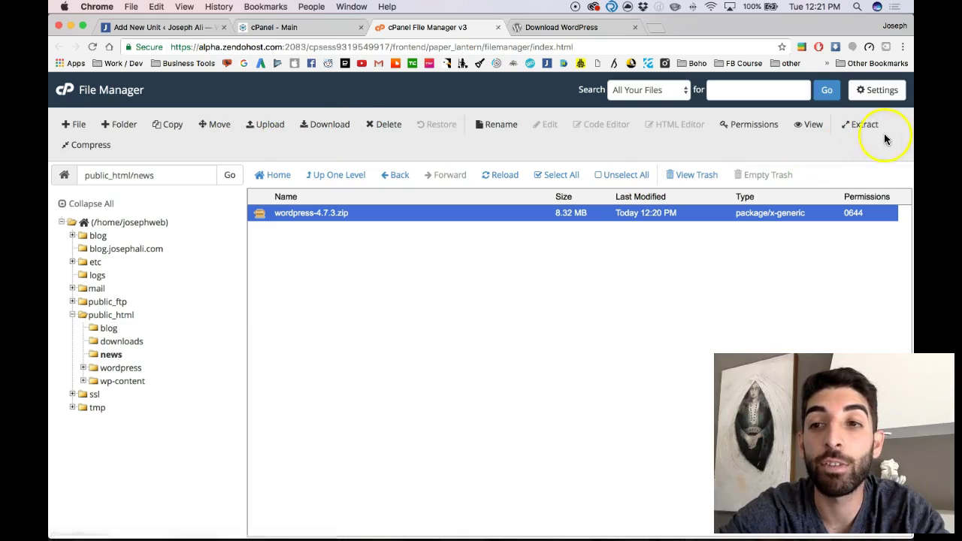
# Extract wordpress-4.7.3.zip into the news folder and close the results
pyautogui.click(864, 124)
pyautogui.click(546, 365)
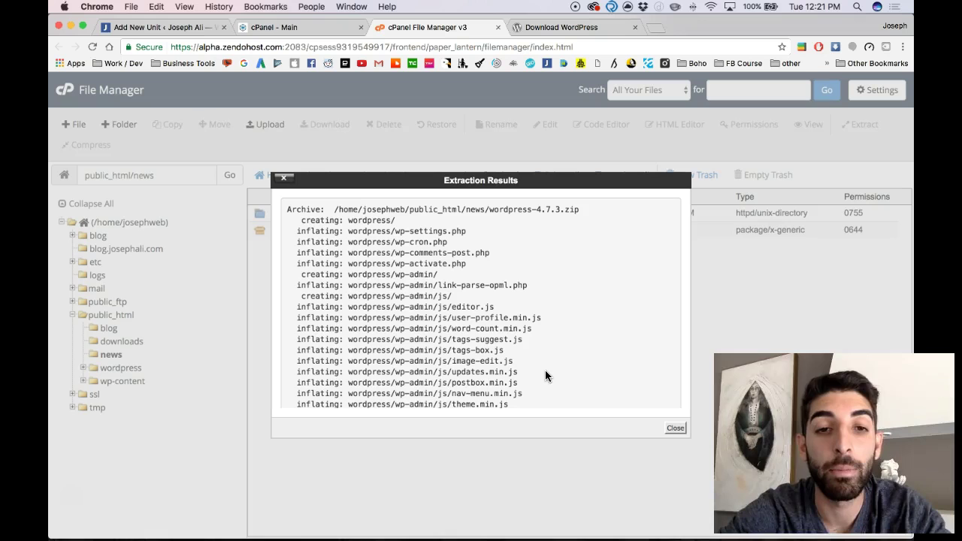
pyautogui.click(675, 430)
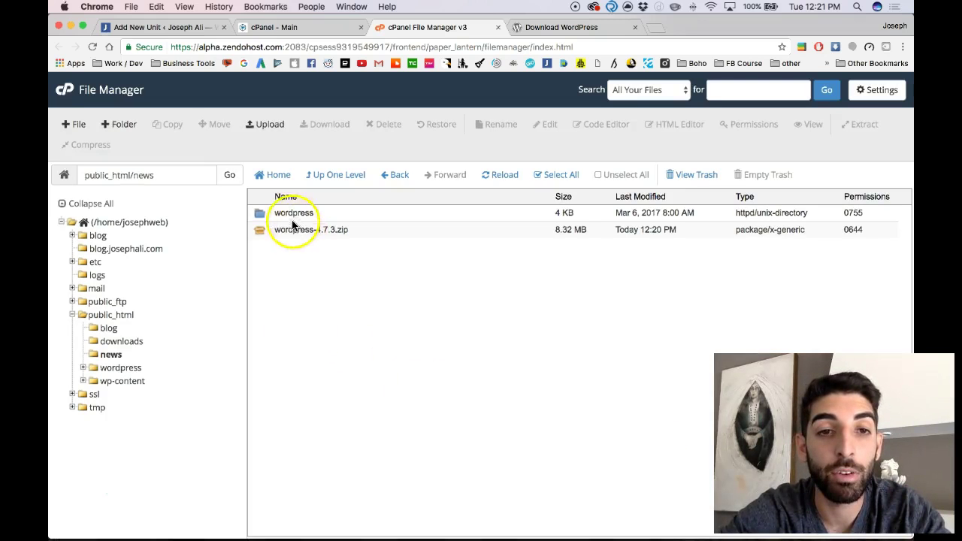
# Delete the wordpress-4.7.3.zip file from the news folder
pyautogui.click(264, 214)
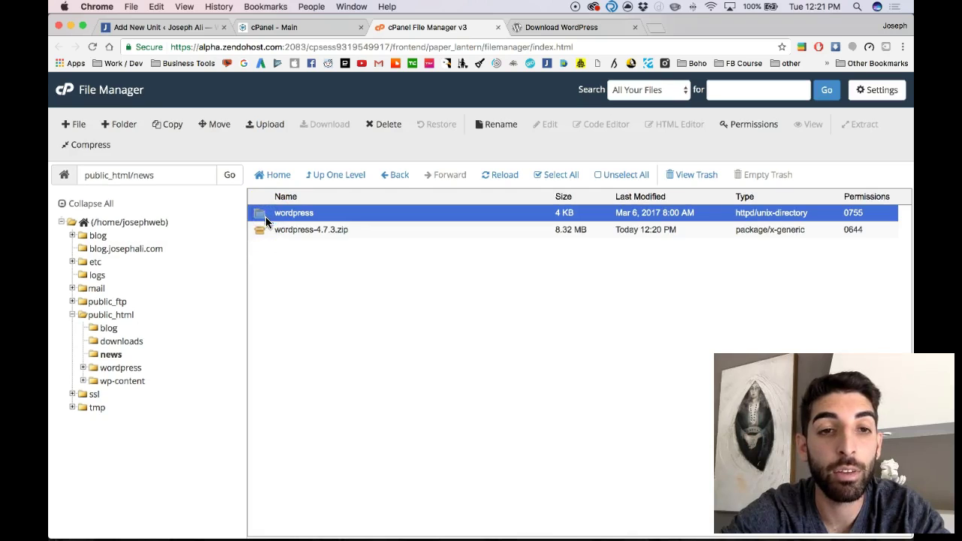
pyautogui.click(261, 229)
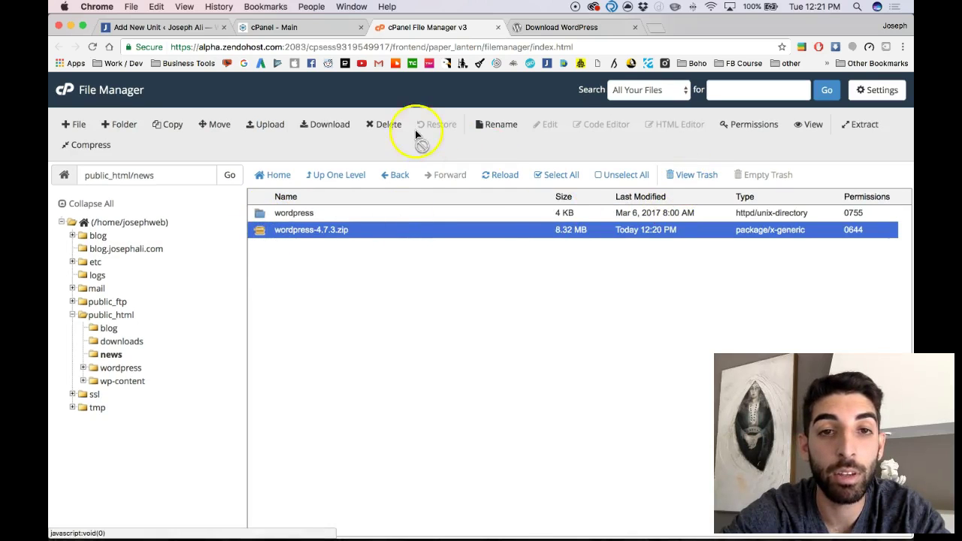
pyautogui.click(396, 125)
pyautogui.click(581, 342)
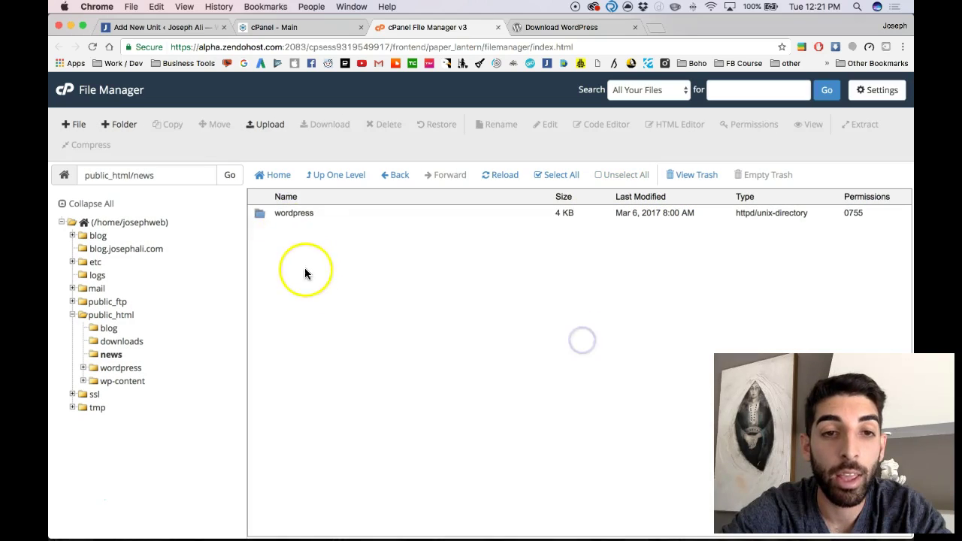
# Select all files in news/wordpress and move them to /public_html/news/
pyautogui.doubleClick(278, 215)
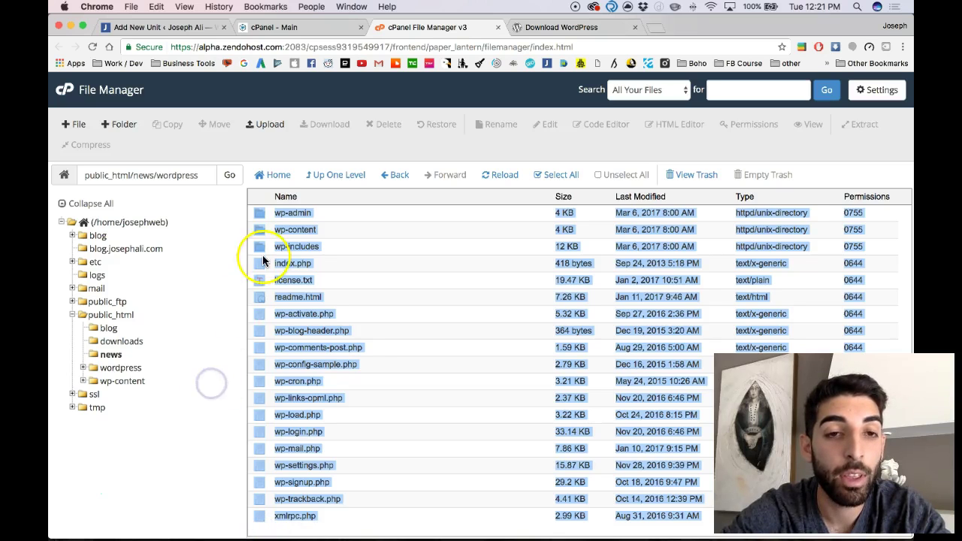
pyautogui.click(331, 155)
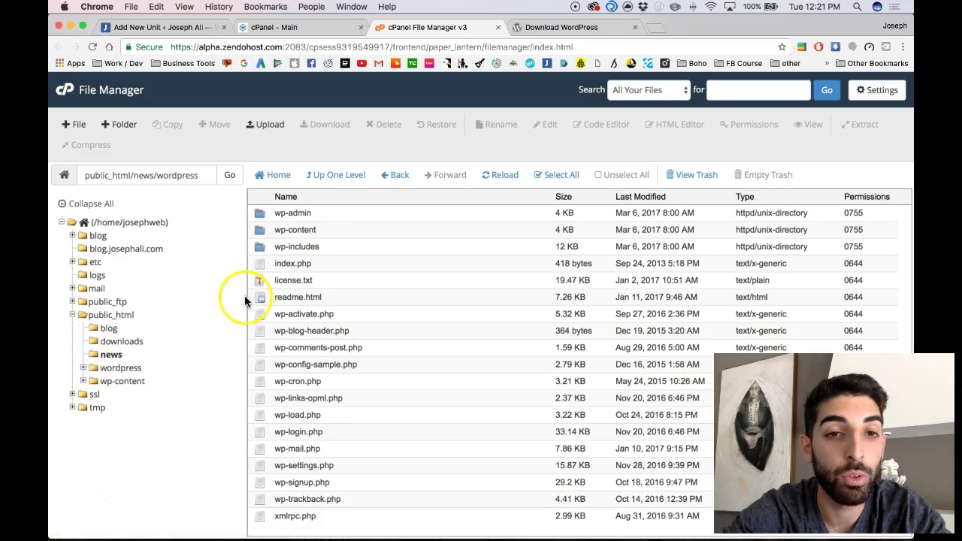
pyautogui.click(99, 353)
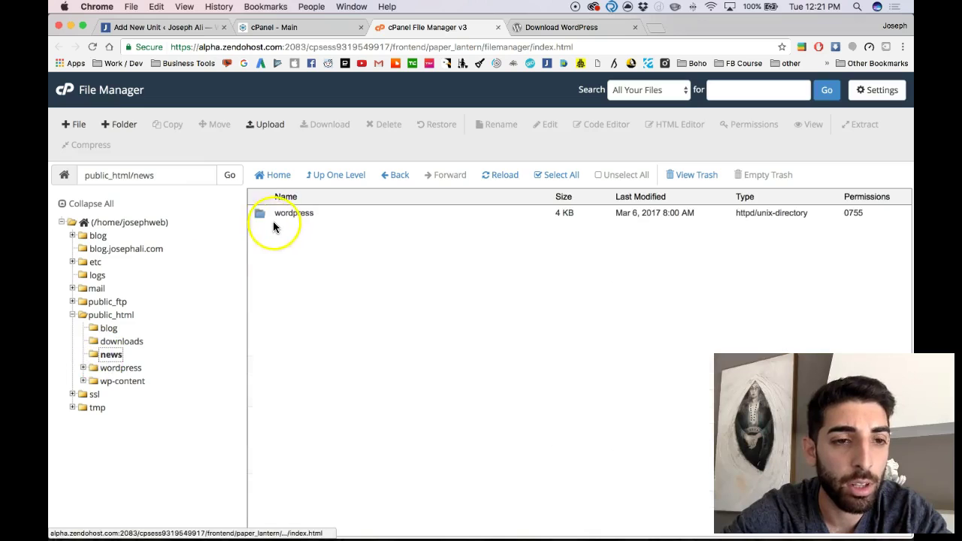
pyautogui.click(260, 214)
pyautogui.doubleClick(260, 213)
pyautogui.click(293, 248)
pyautogui.press('super+c')
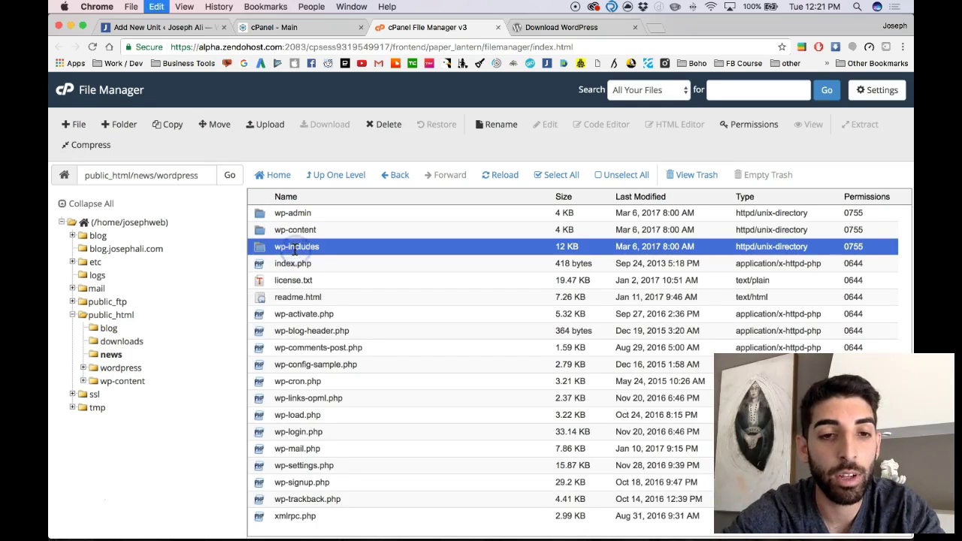
pyautogui.click(551, 177)
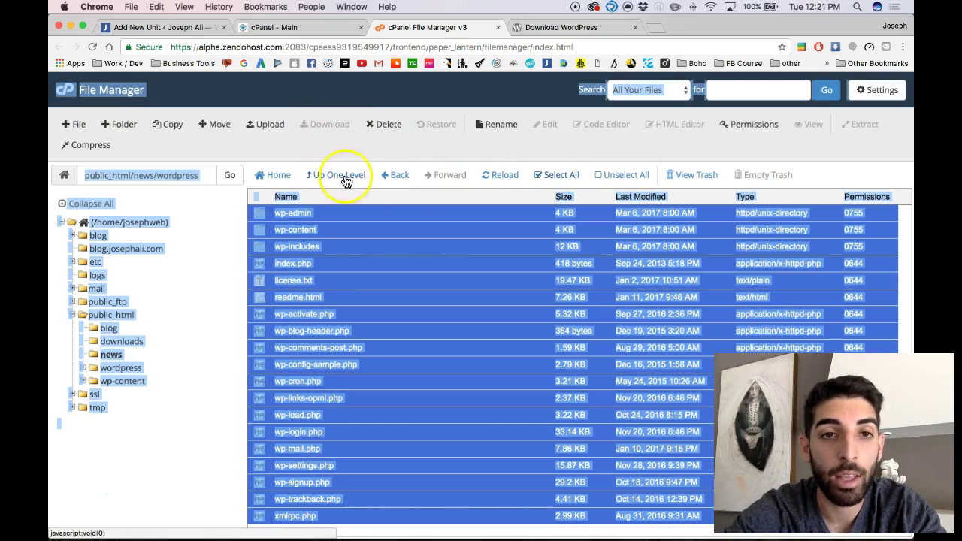
pyautogui.click(215, 124)
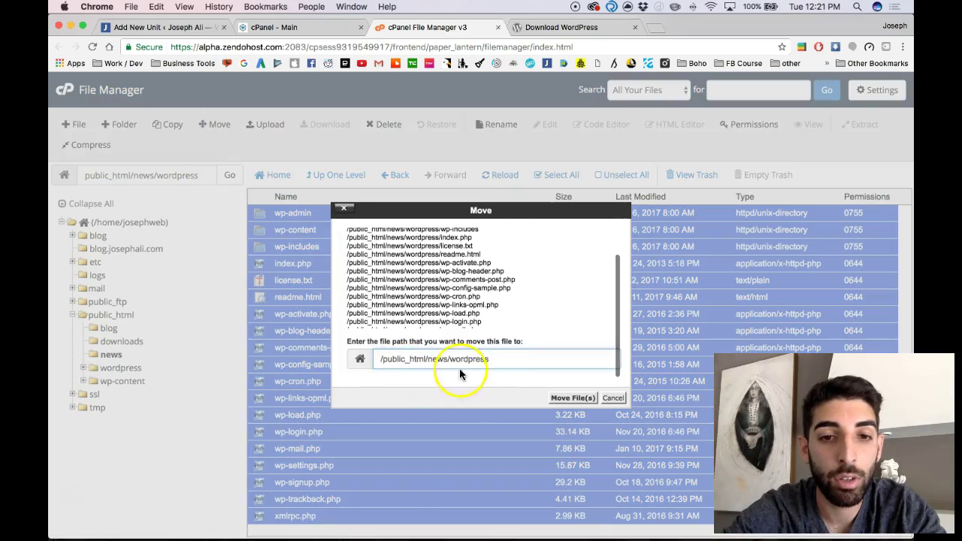
pyautogui.moveTo(447, 358); pyautogui.dragTo(494, 359)
pyautogui.press('BackSpace')
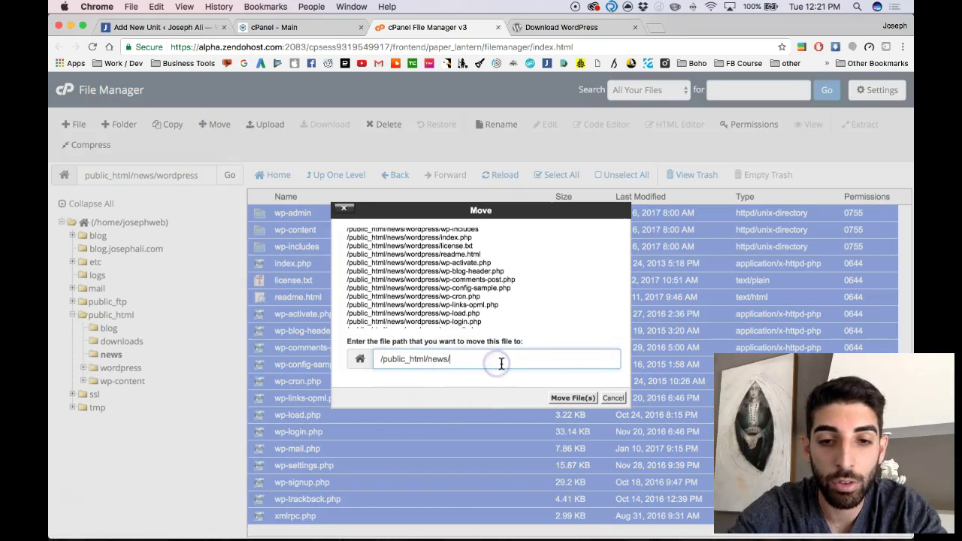
pyautogui.click(568, 398)
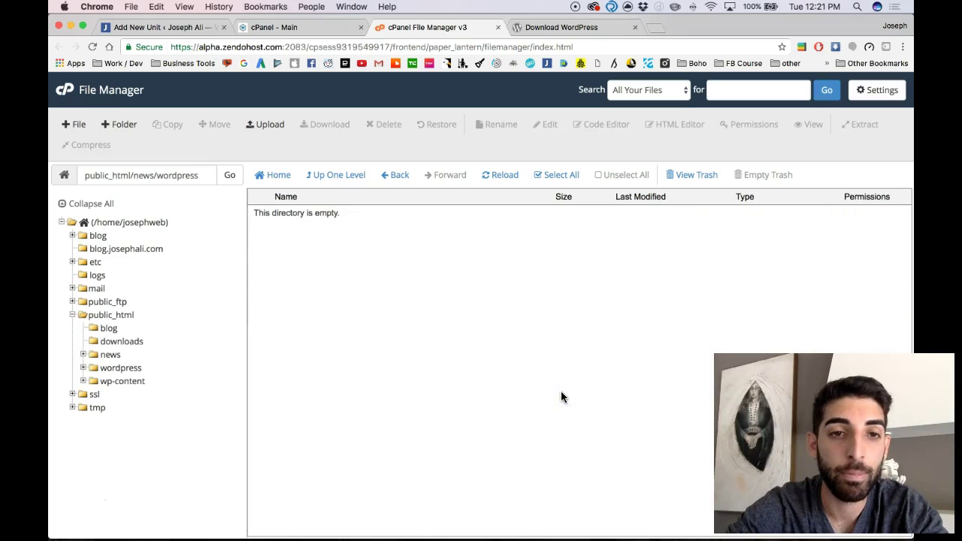
# Confirm the wordpress subfolder is empty and delete it
pyautogui.click(95, 353)
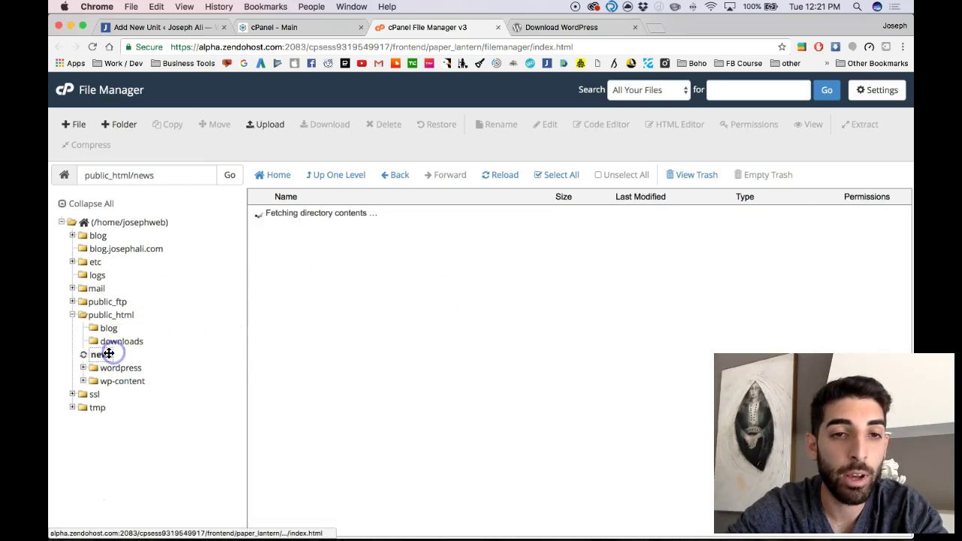
pyautogui.doubleClick(263, 214)
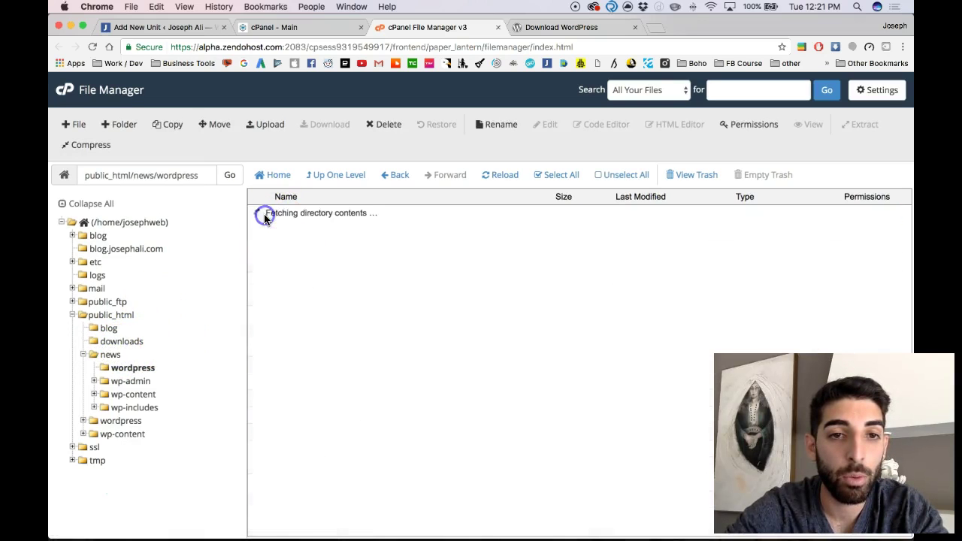
pyautogui.click(92, 354)
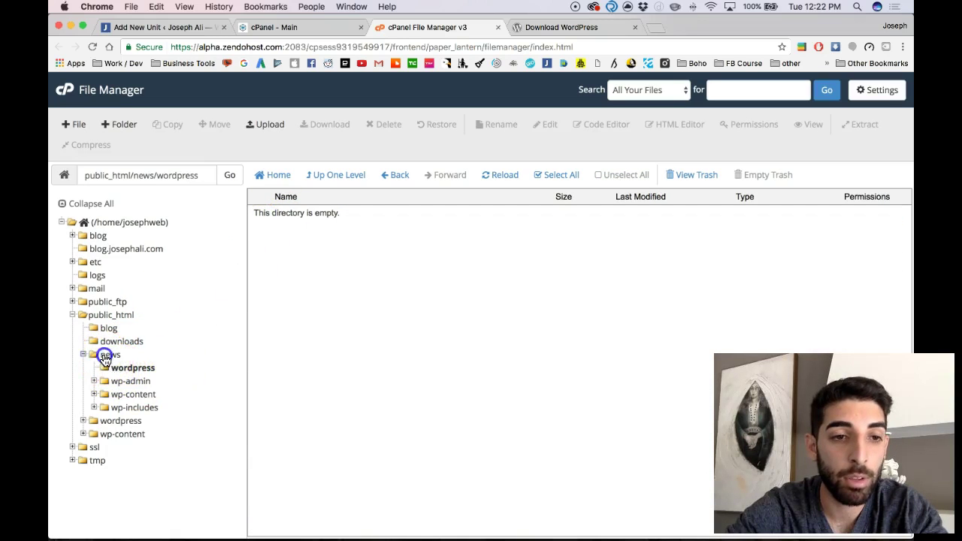
pyautogui.click(277, 218)
pyautogui.click(383, 124)
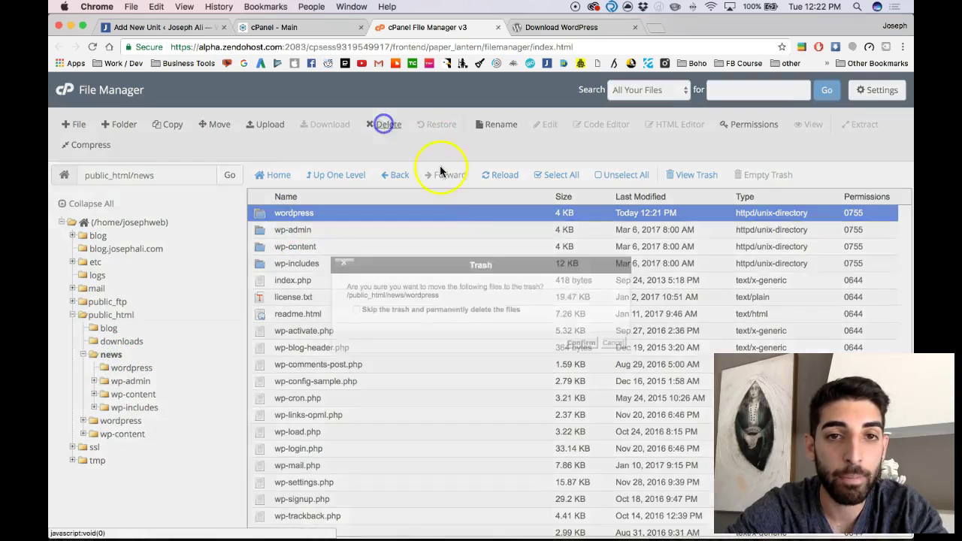
pyautogui.click(568, 346)
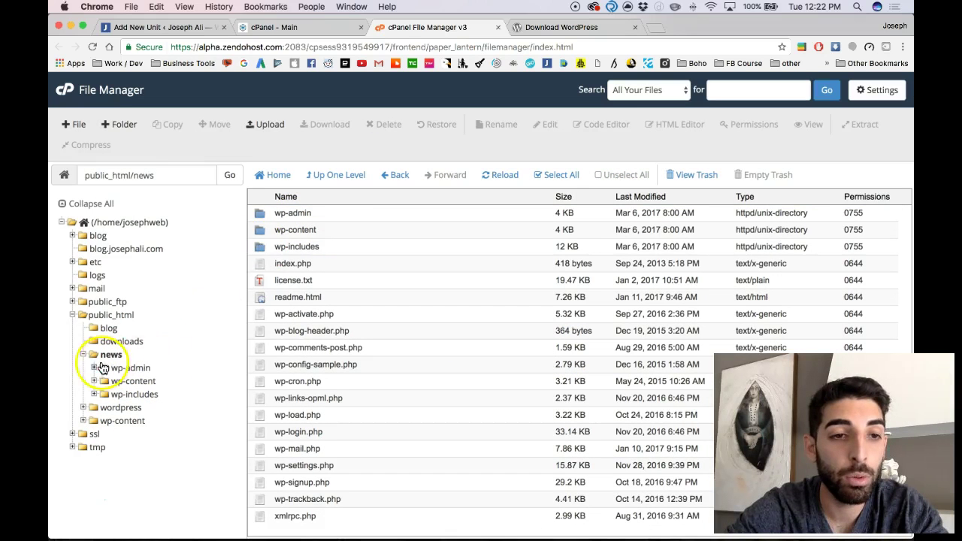
# Reopen public_html/news to review the moved WordPress files, such as xmlrpc.php
pyautogui.click(90, 316)
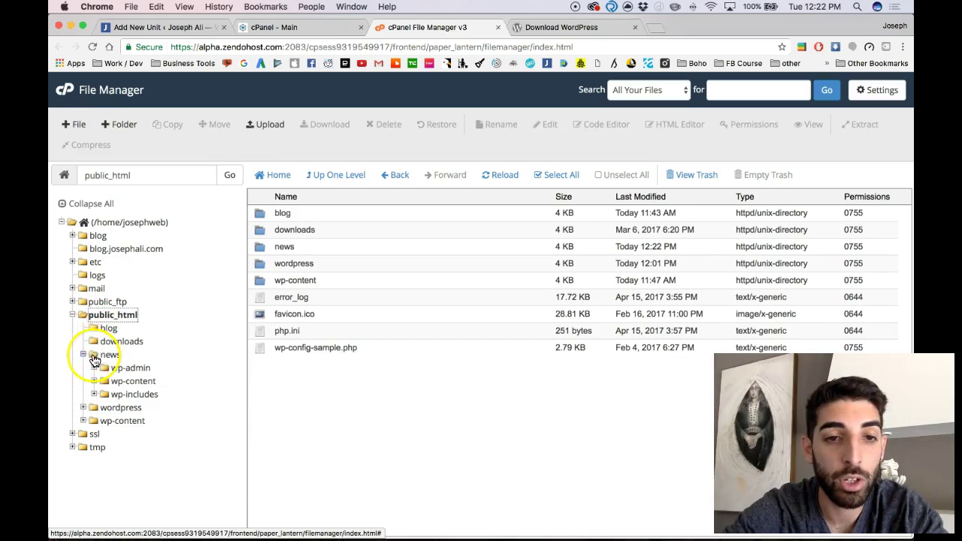
pyautogui.doubleClick(278, 246)
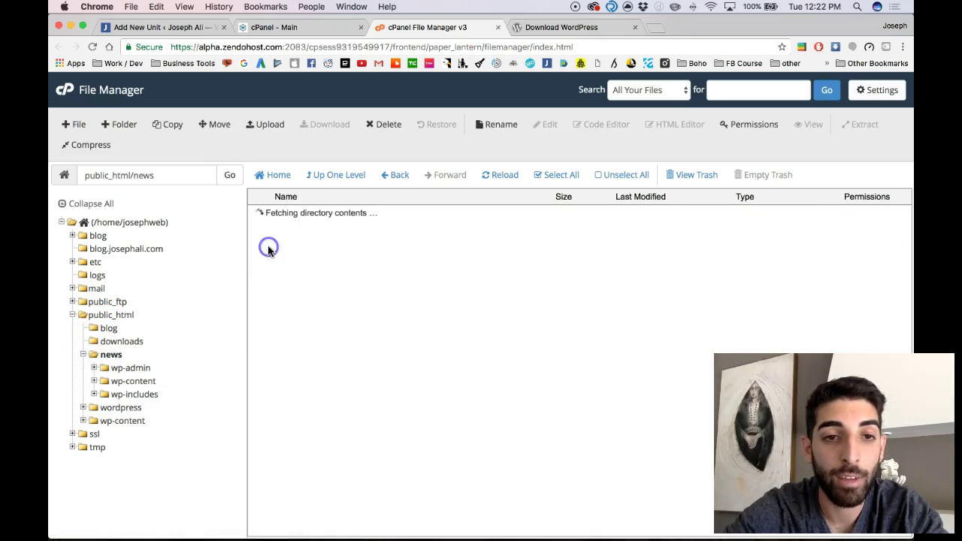
pyautogui.click(339, 519)
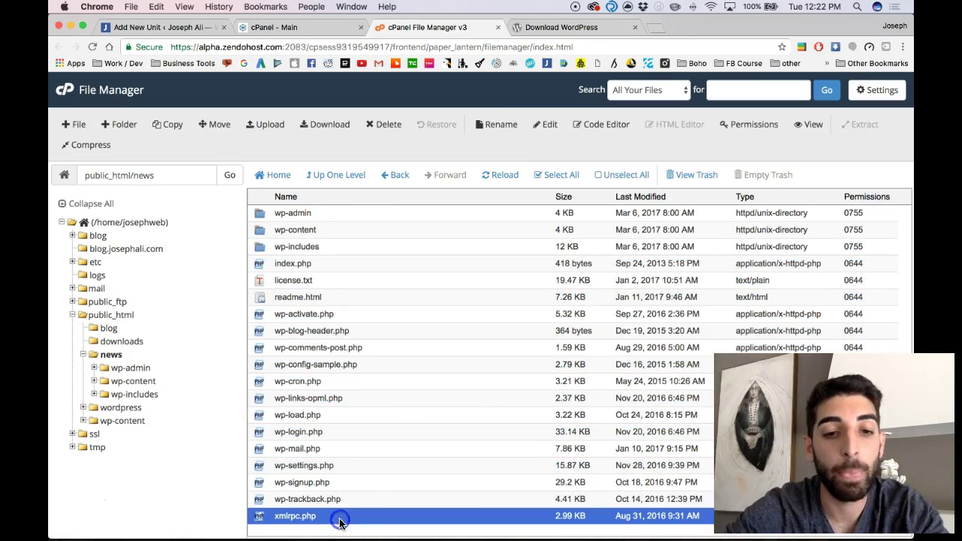
pyautogui.click(530, 27)
# Load demo.josephali.com/news, continue the WordPress setup in English, then return to File Manager
pyautogui.click(506, 45)
pyautogui.write('demo')
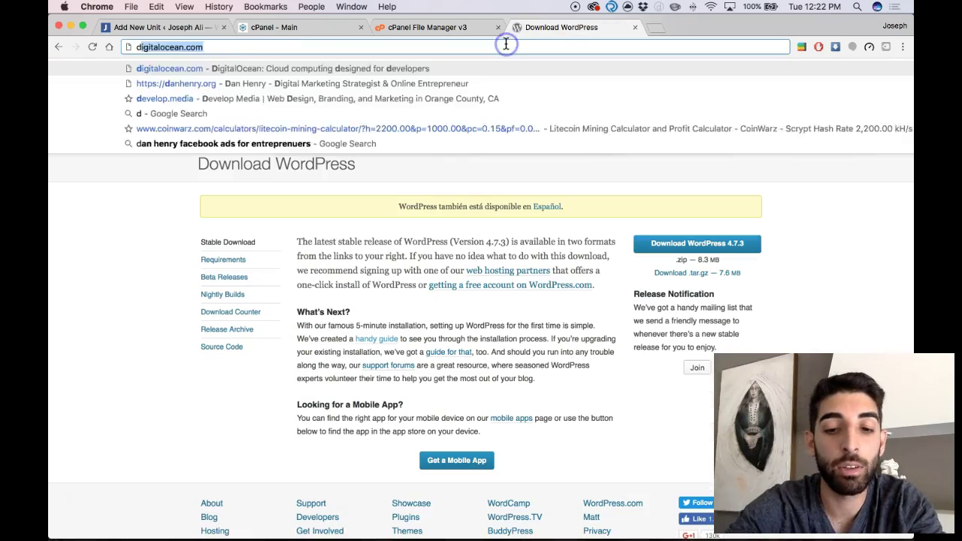
pyautogui.press('Right')
pyautogui.press('BackSpace')
pyautogui.press('BackSpace')
pyautogui.press('BackSpace')
pyautogui.press('BackSpace')
pyautogui.press('BackSpace')
pyautogui.press('BackSpace')
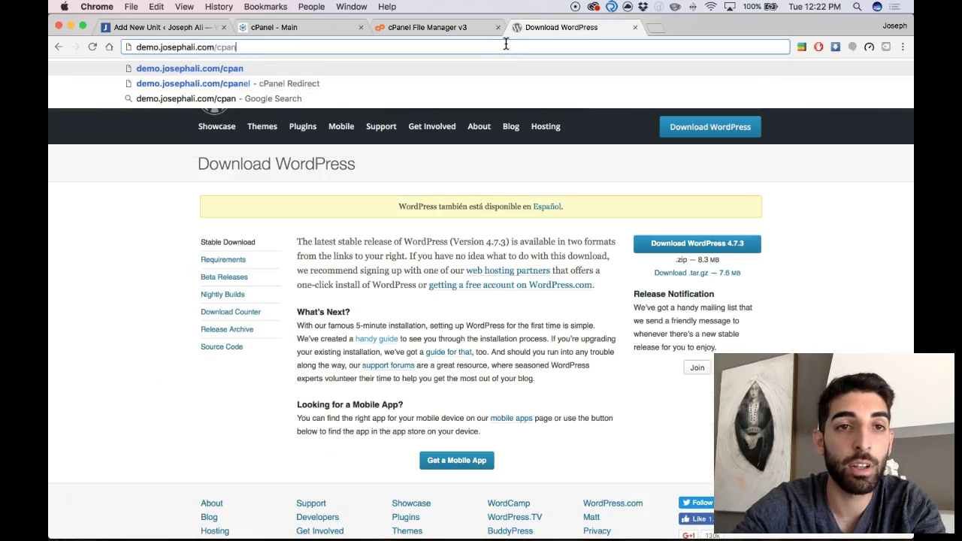
pyautogui.write('news')
pyautogui.press('Return')
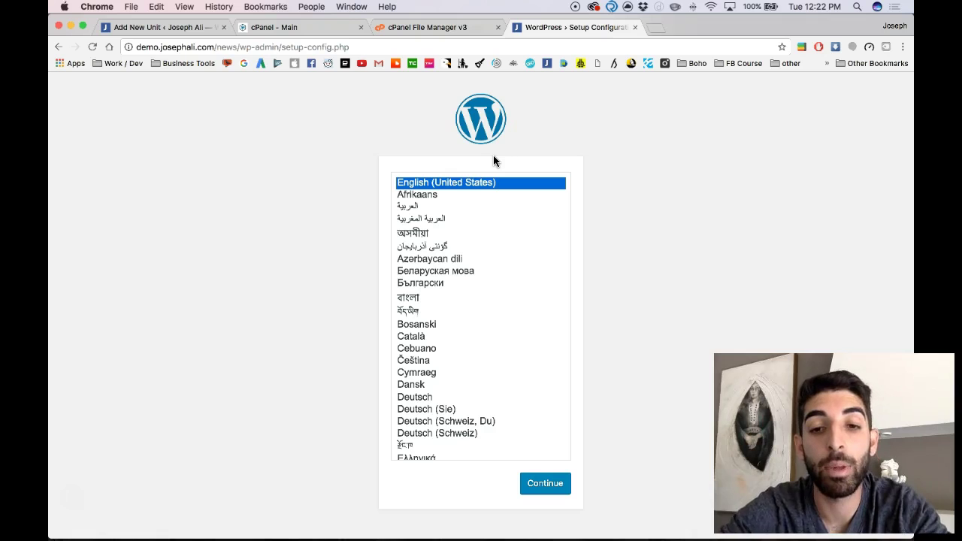
pyautogui.click(565, 486)
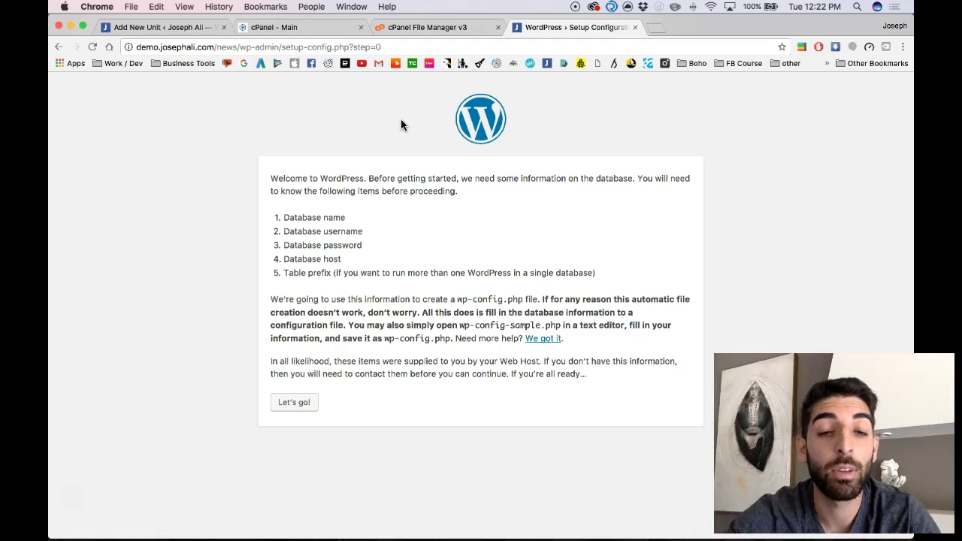
pyautogui.click(406, 49)
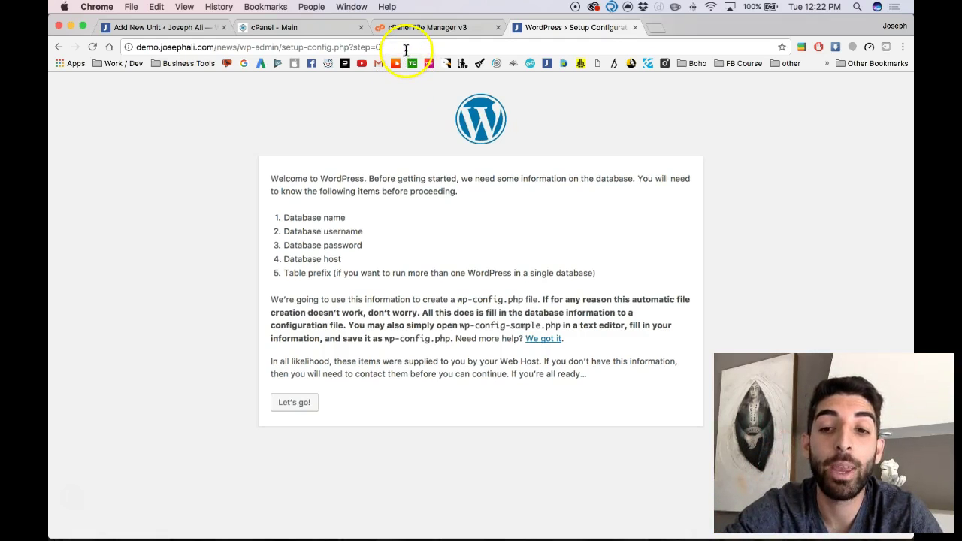
pyautogui.click(402, 30)
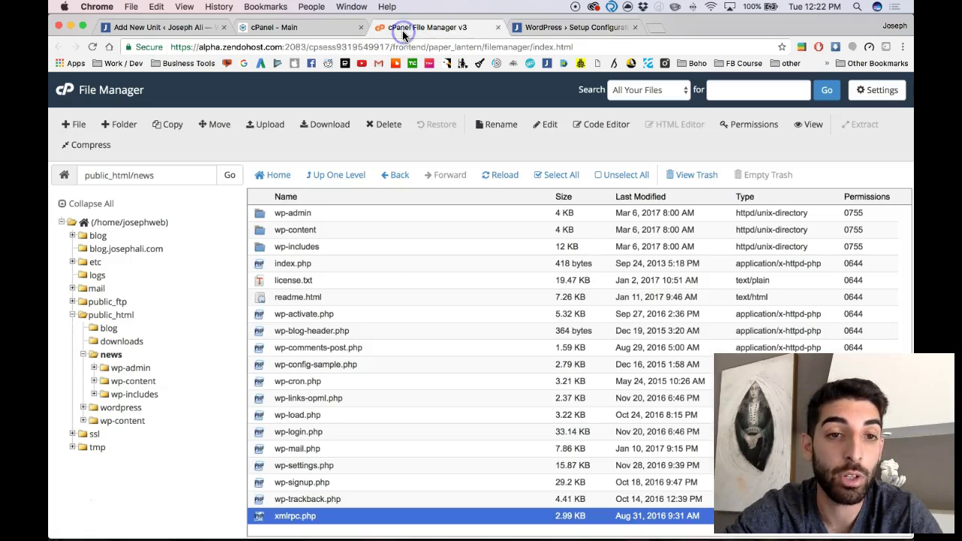
# Open the File Manager preferences and close them without changes
pyautogui.click(295, 106)
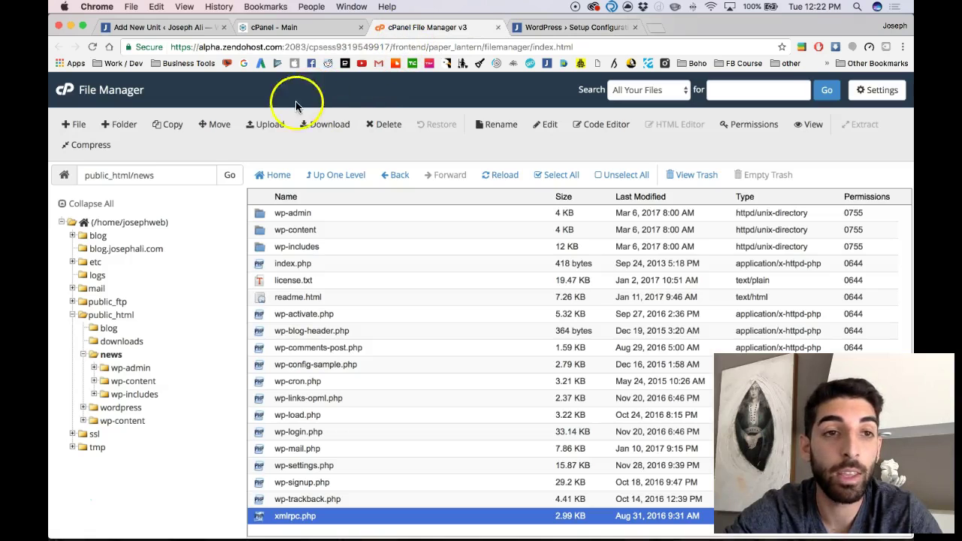
pyautogui.click(861, 96)
pyautogui.click(615, 394)
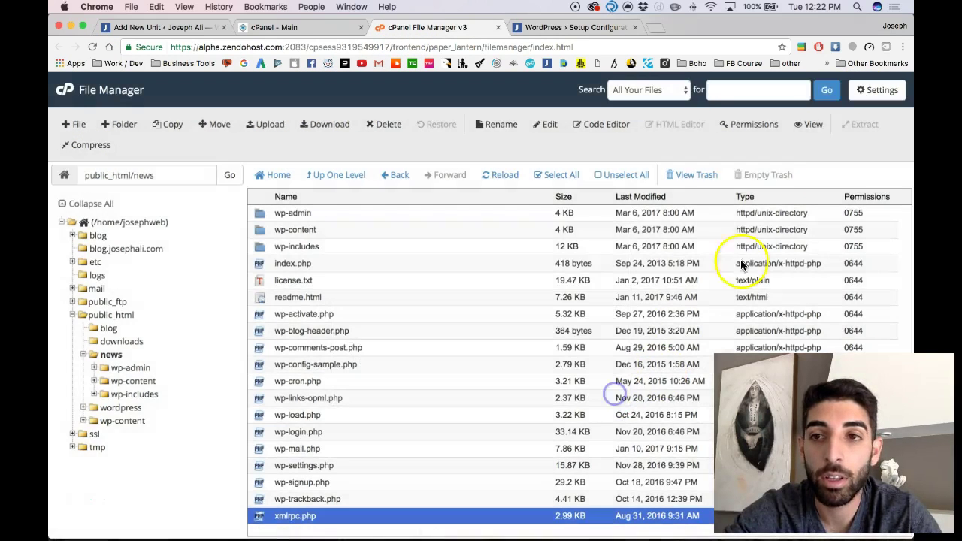
# From the cPanel home, search functions for 'mysql' and open MySQL Databases
pyautogui.click(321, 28)
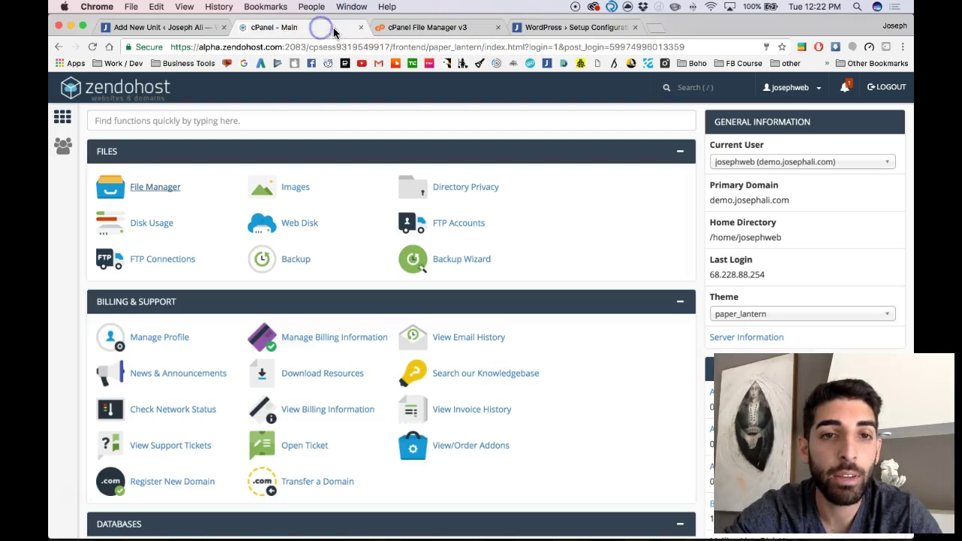
pyautogui.scroll(-1, 291, 173)
pyautogui.click(258, 124)
pyautogui.write('my')
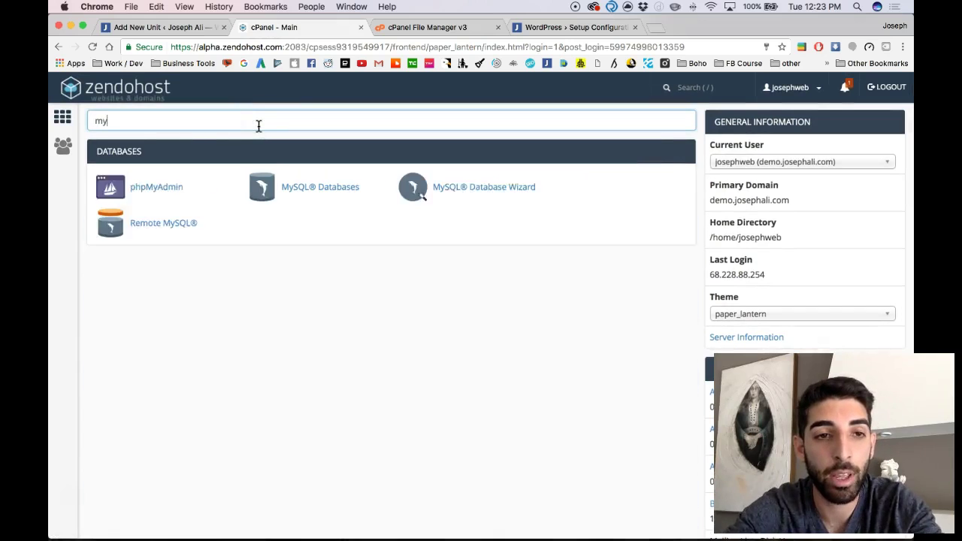
pyautogui.write('sql')
pyautogui.click(182, 187)
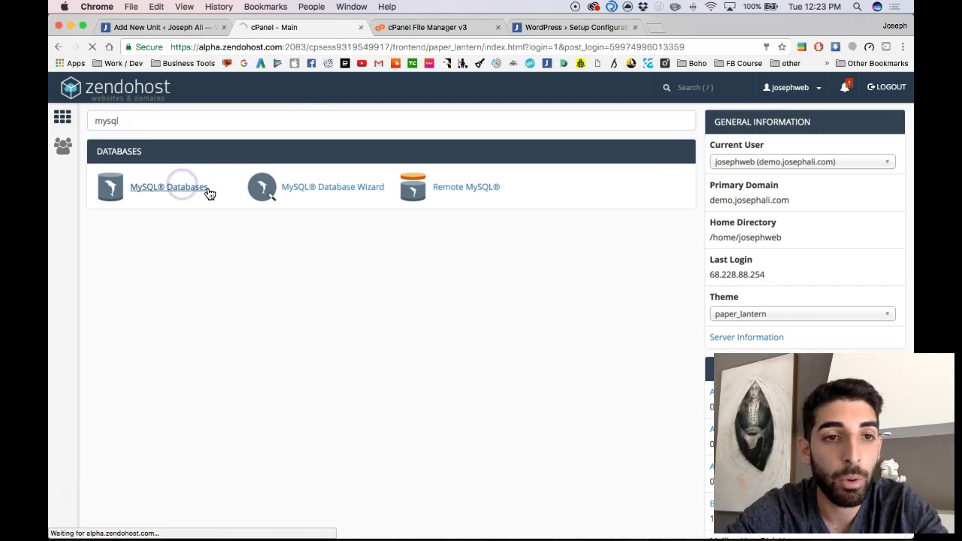
# Create the new MySQL database josephwe_news and return to the overview
pyautogui.scroll(-1, 215, 227)
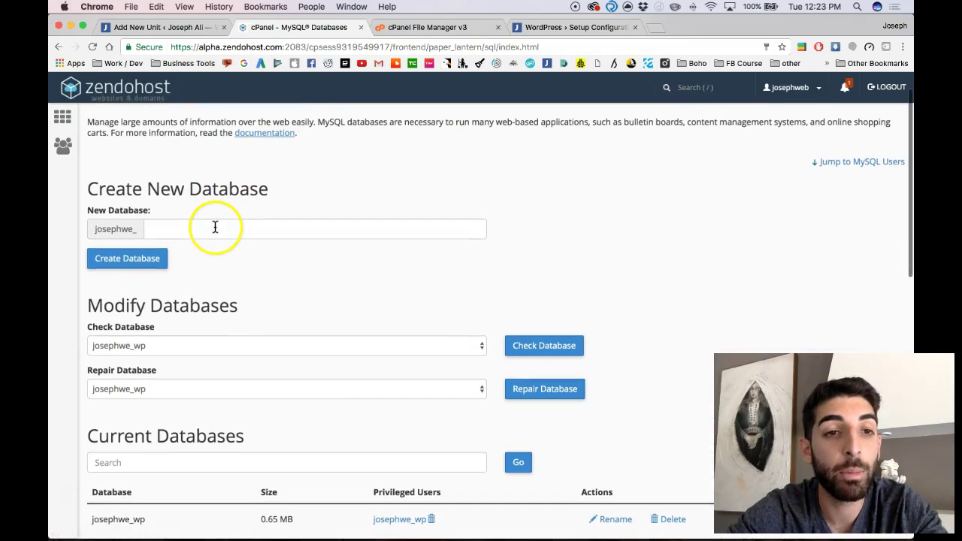
pyautogui.click(211, 227)
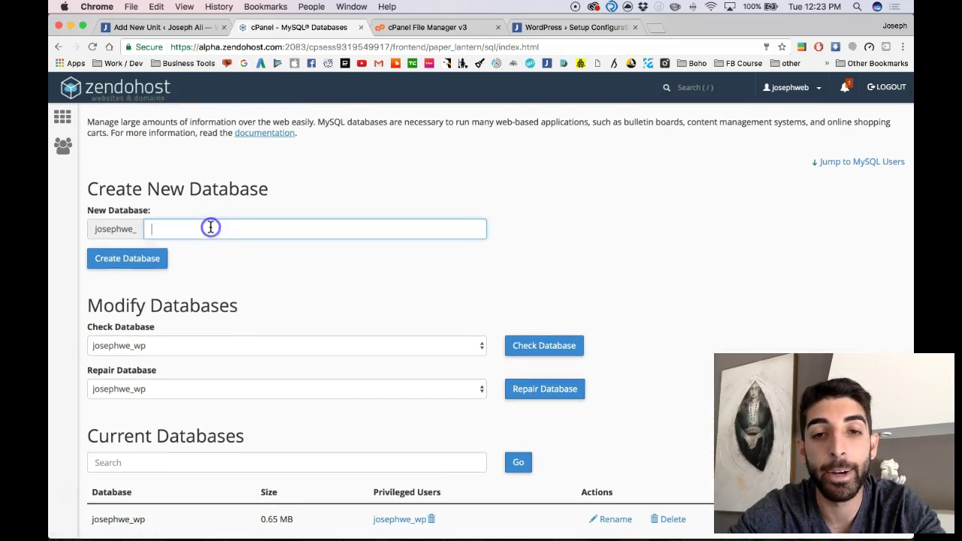
pyautogui.click(200, 226)
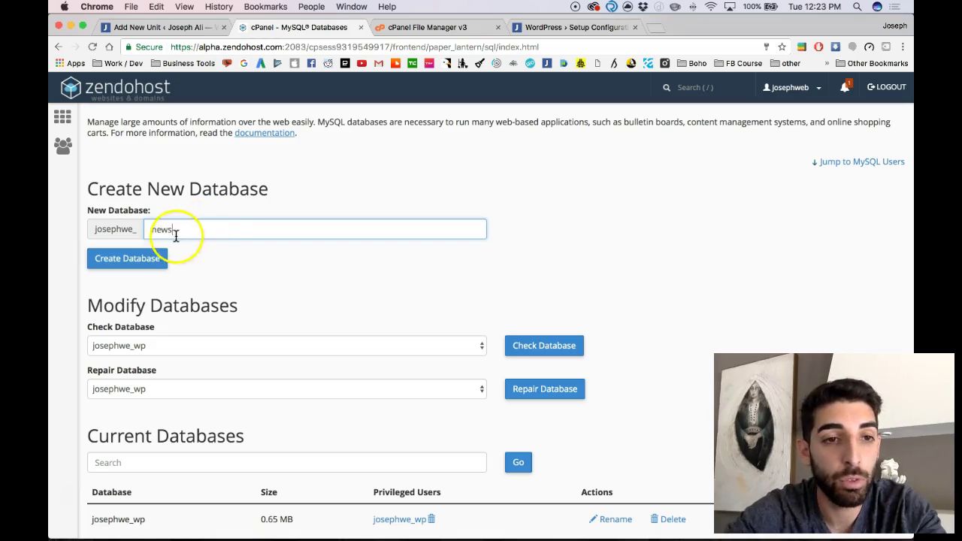
pyautogui.write('news')
pyautogui.click(148, 263)
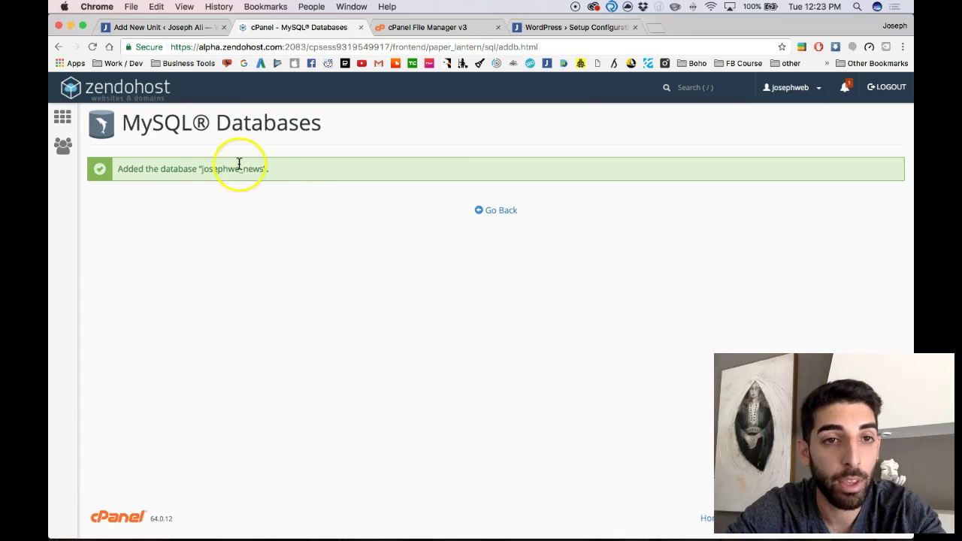
pyautogui.click(505, 209)
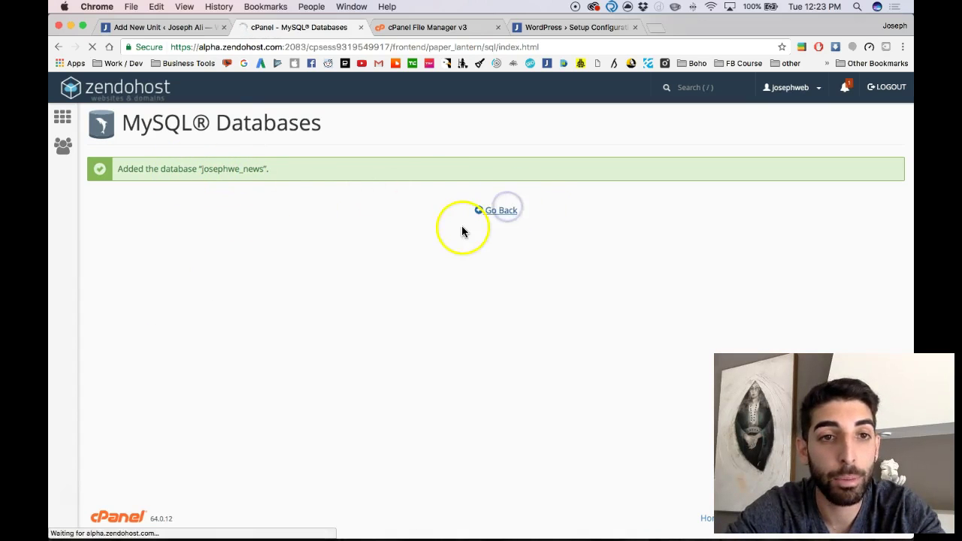
# Enter newsadm as the new user name and apply a generated strong password
pyautogui.scroll(-5, 308, 331)
pyautogui.scroll(-1, 309, 331)
pyautogui.click(177, 242)
pyautogui.write('newa')
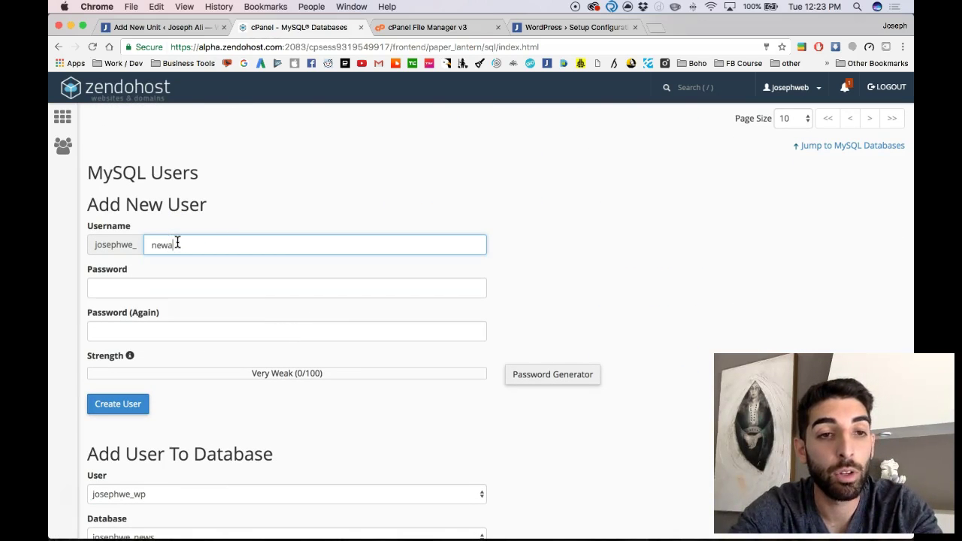
pyautogui.press('Tab')
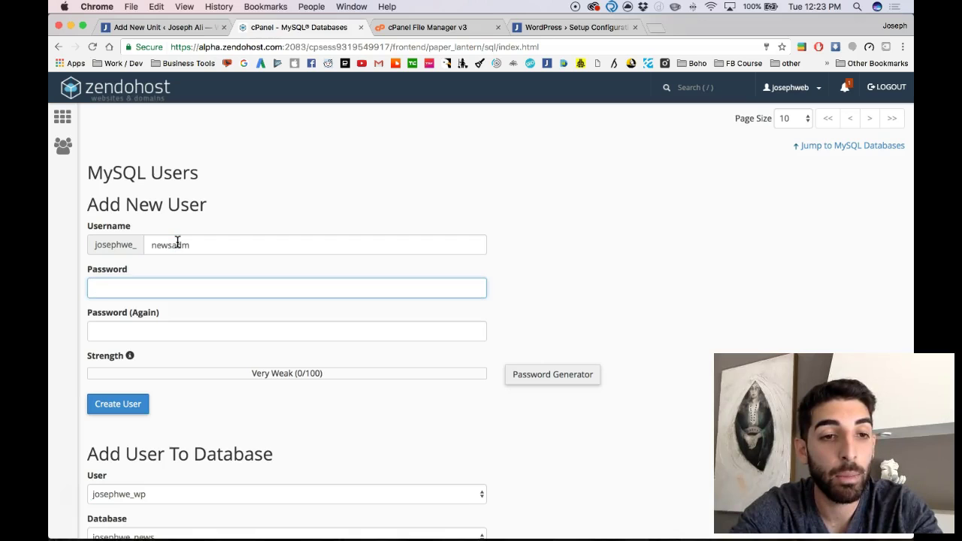
pyautogui.click(544, 377)
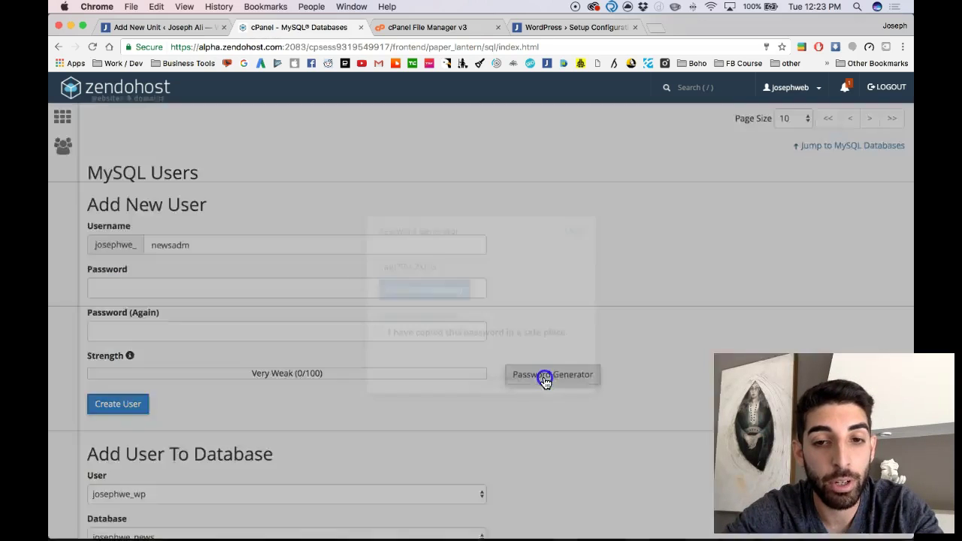
pyautogui.tripleClick(420, 266)
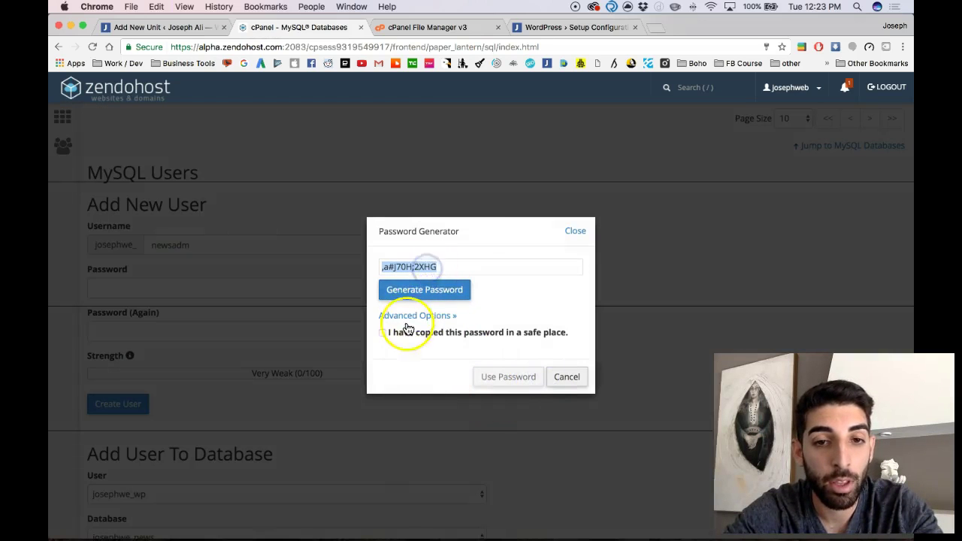
pyautogui.click(438, 332)
pyautogui.click(499, 376)
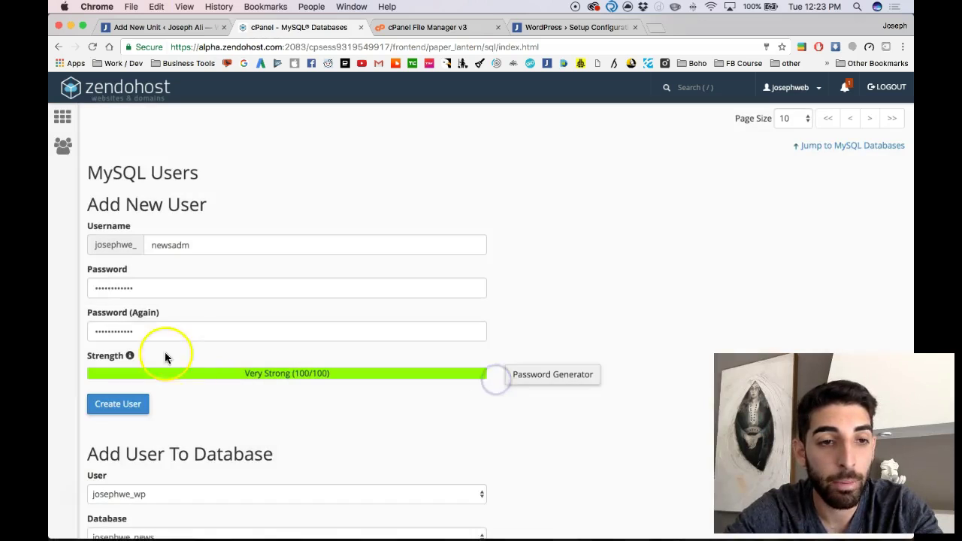
# Create the newsadm MySQL user and return to the MySQL Databases overview
pyautogui.scroll(-2, 163, 408)
pyautogui.scroll(-1, 159, 404)
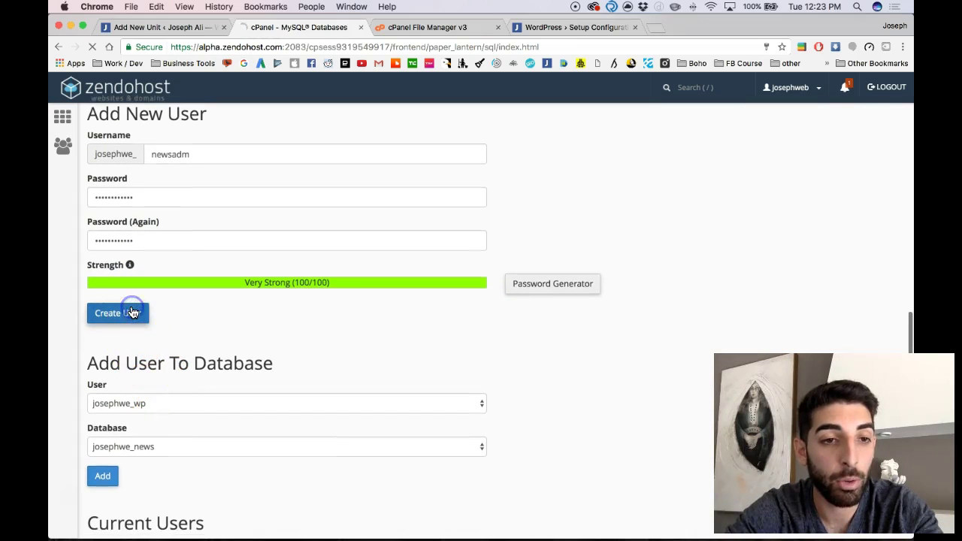
pyautogui.click(130, 312)
pyautogui.click(526, 156)
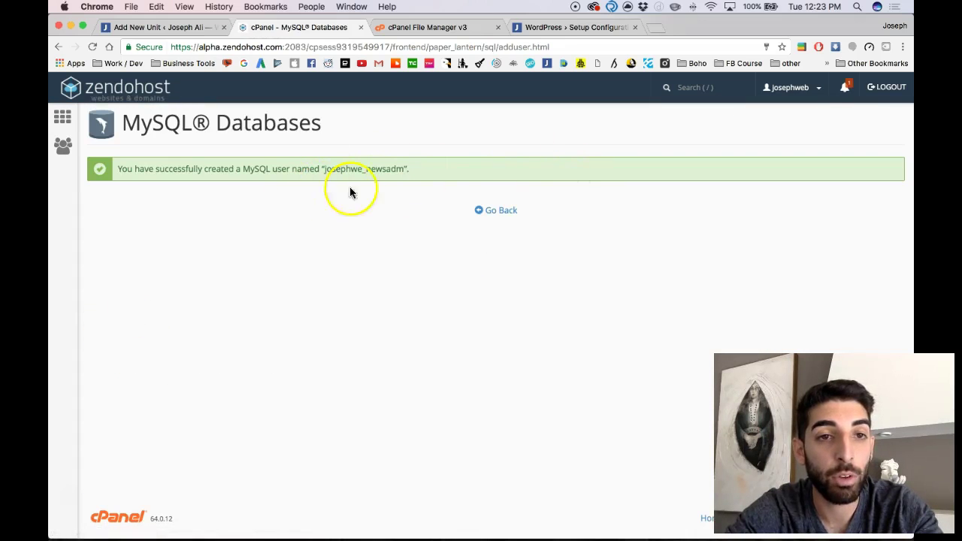
pyautogui.click(492, 210)
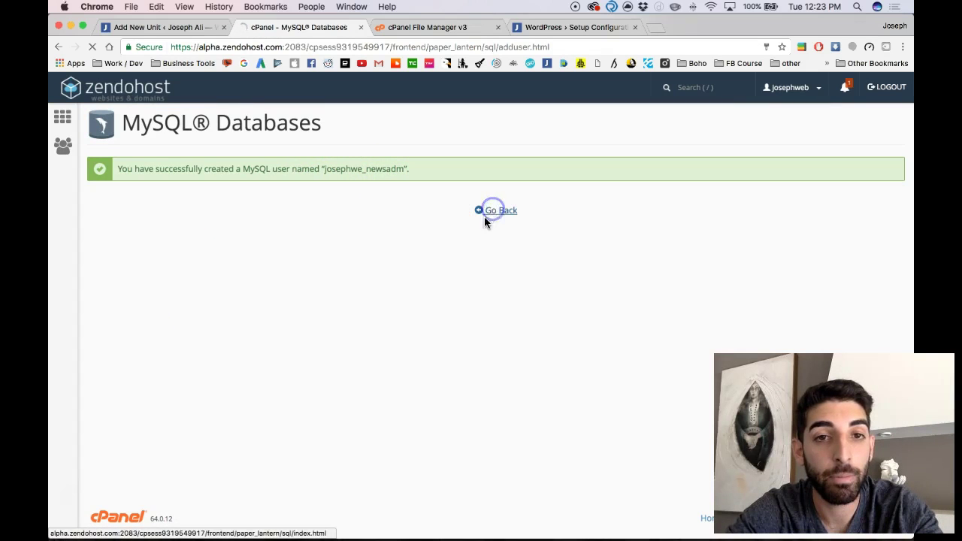
pyautogui.scroll(-5, 323, 373)
pyautogui.scroll(-10, 323, 369)
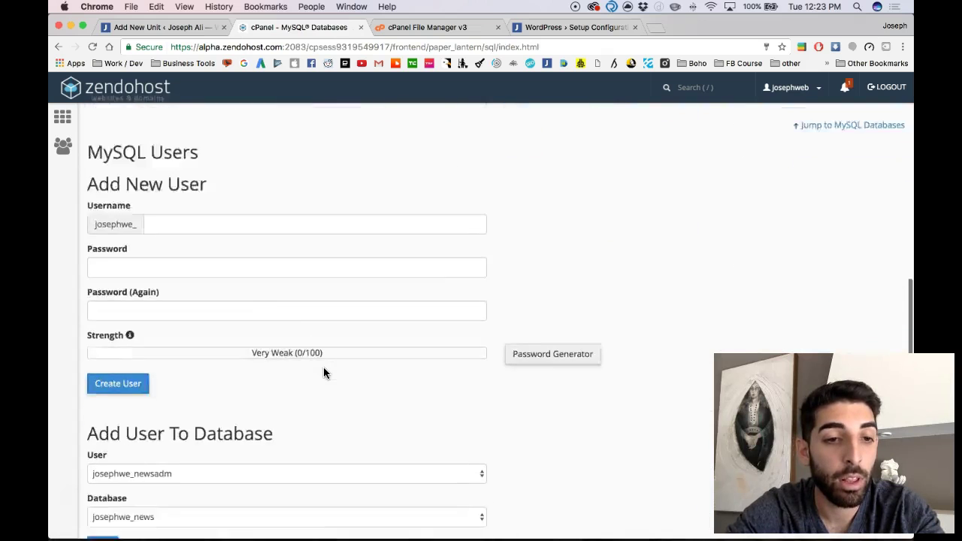
pyautogui.scroll(-5, 323, 374)
pyautogui.scroll(-1, 154, 289)
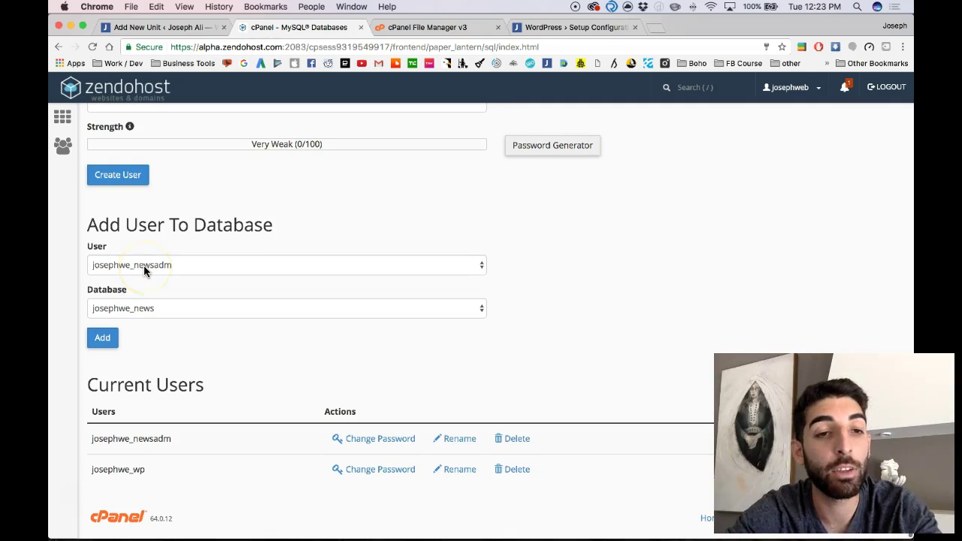
# Add the newsadm user to the news database
pyautogui.click(142, 268)
pyautogui.click(141, 267)
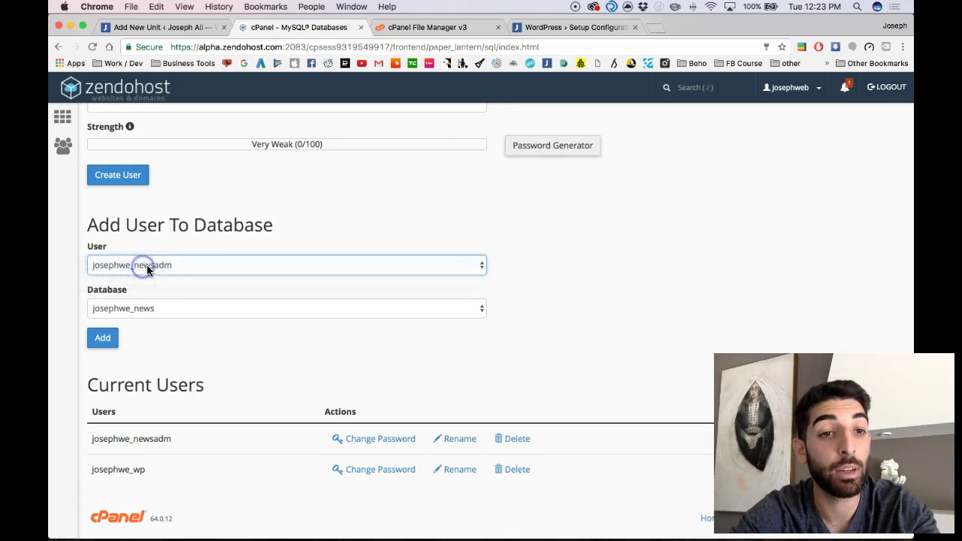
pyautogui.click(152, 269)
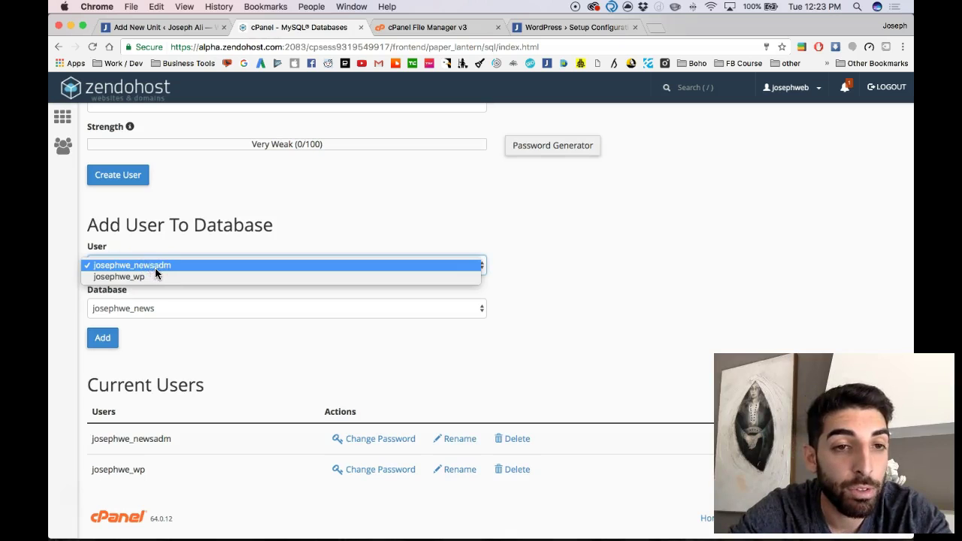
pyautogui.click(154, 267)
pyautogui.click(139, 311)
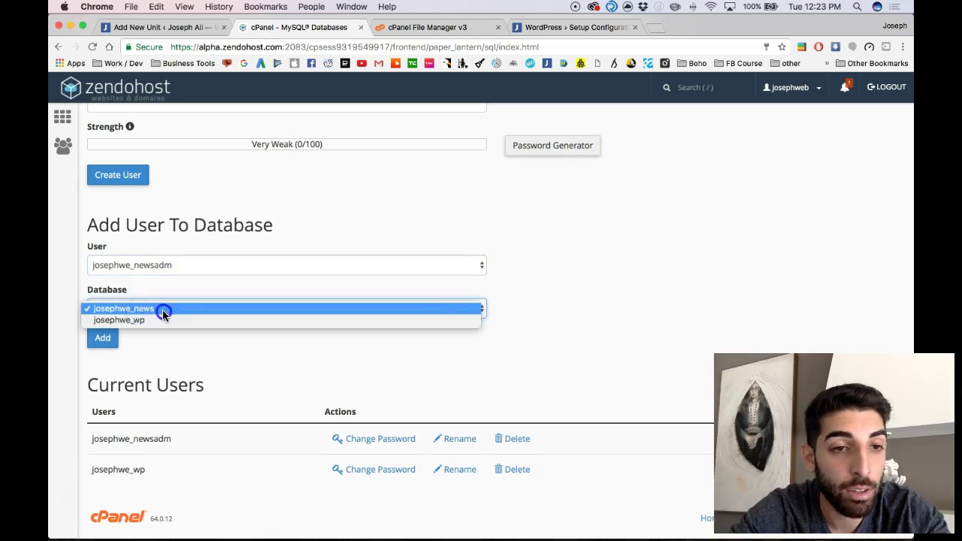
pyautogui.click(162, 309)
pyautogui.click(102, 338)
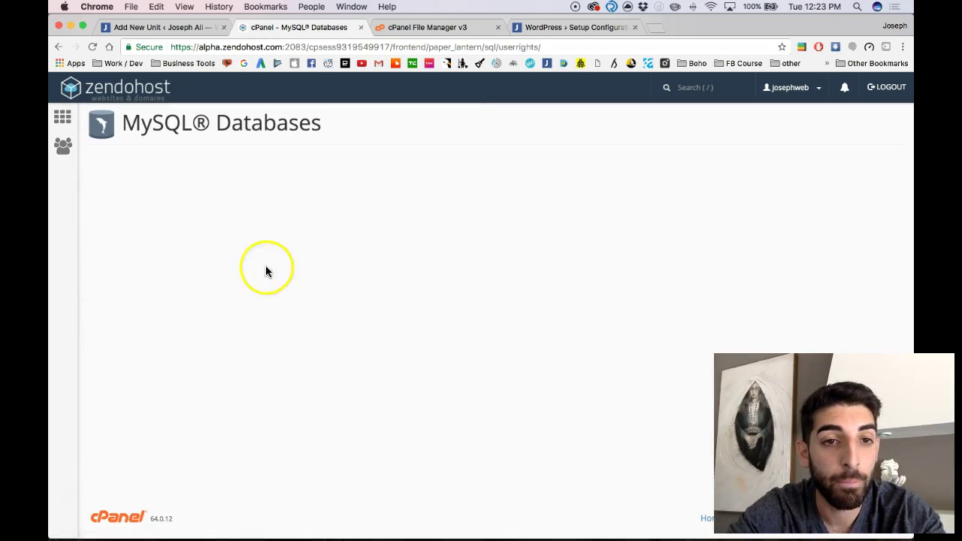
# Grant ALL PRIVILEGES on the database, save the changes and go back to the overview
pyautogui.click(155, 232)
pyautogui.scroll(-4, 223, 313)
pyautogui.click(133, 451)
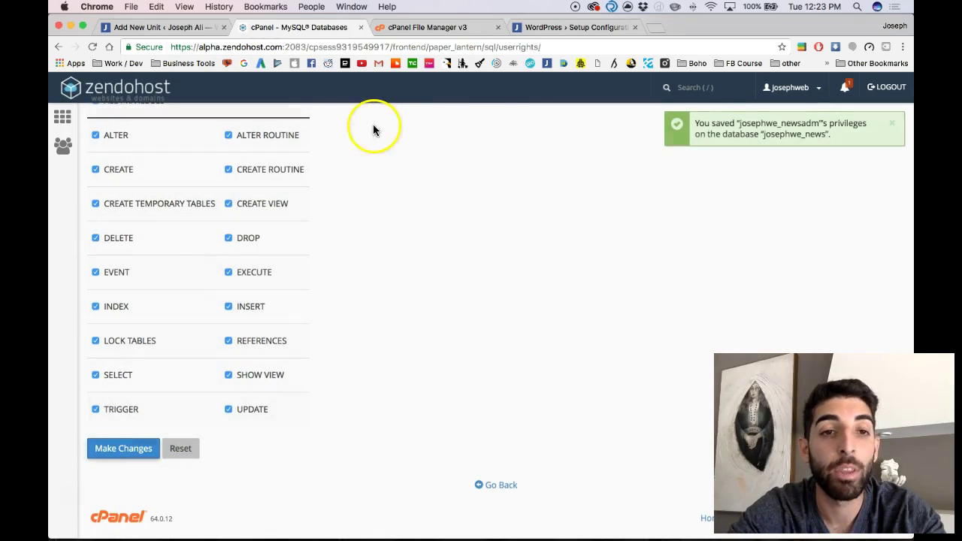
pyautogui.click(504, 487)
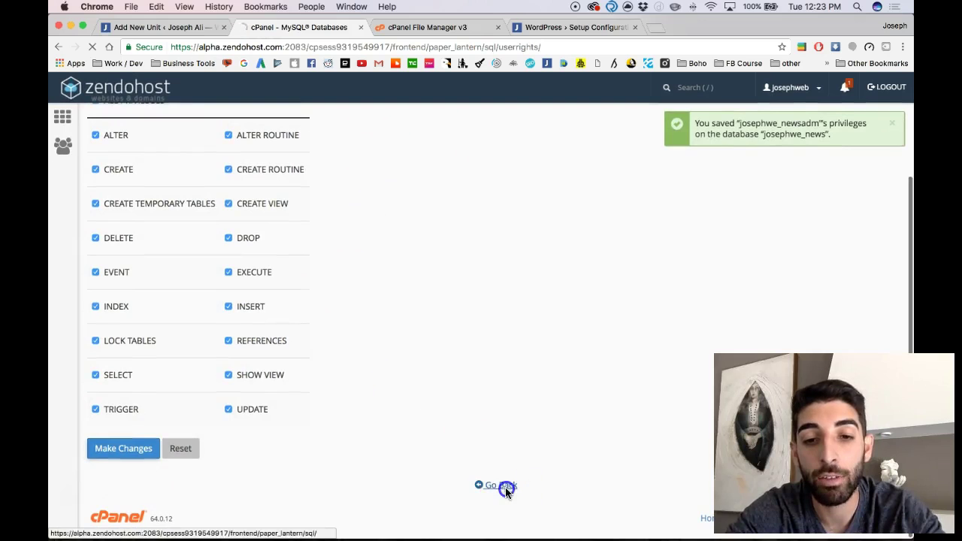
pyautogui.scroll(-5, 493, 487)
pyautogui.scroll(-3, 493, 490)
pyautogui.scroll(6, 494, 490)
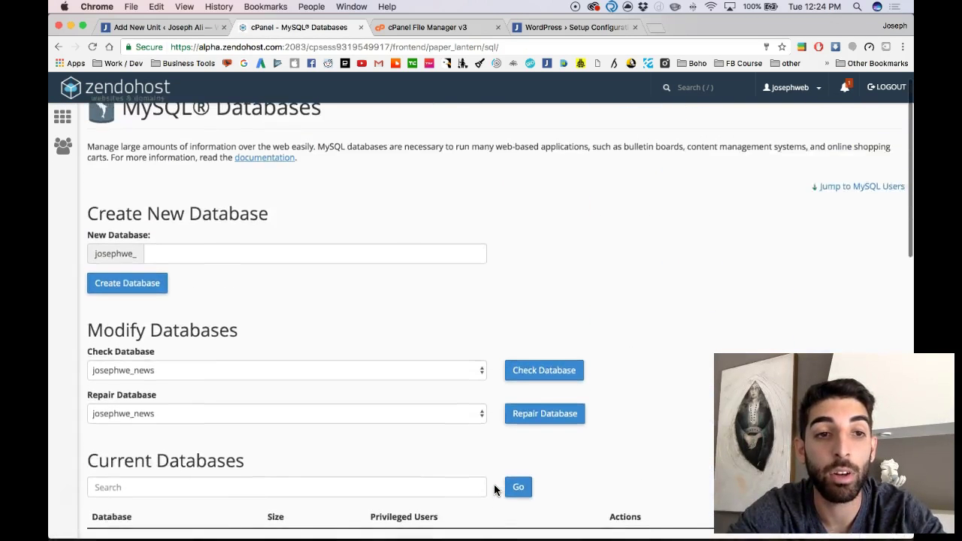
pyautogui.scroll(1, 494, 489)
# Start the WordPress database form and enter the news database name and newsadm username
pyautogui.click(538, 30)
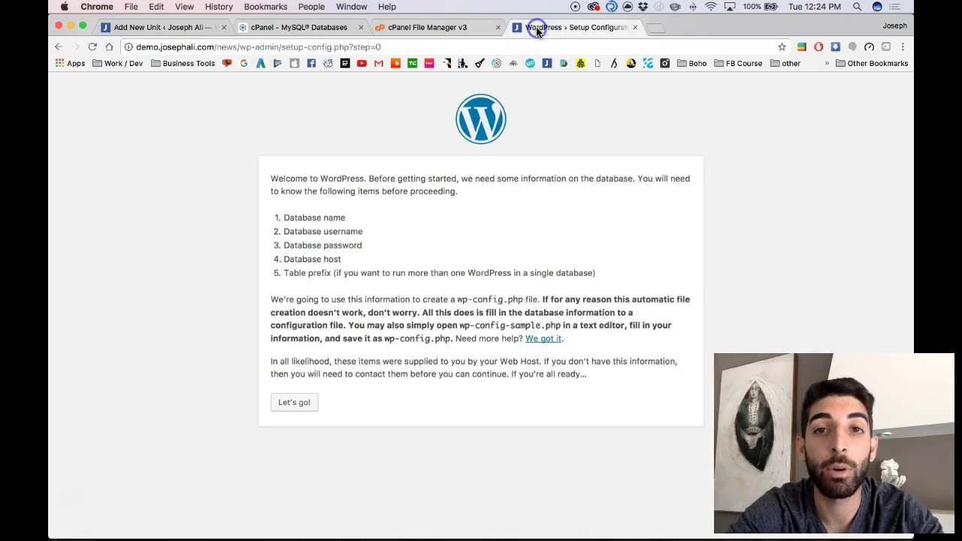
pyautogui.click(295, 402)
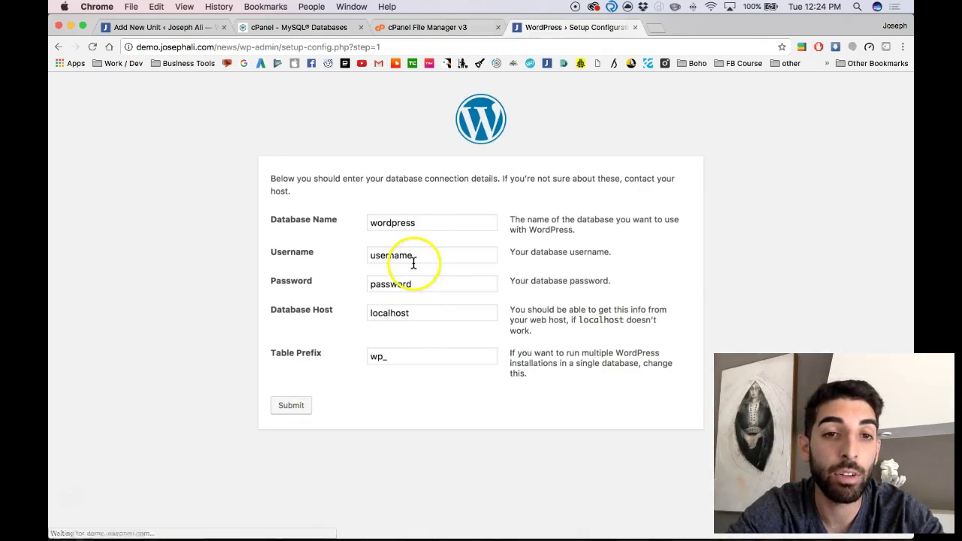
pyautogui.doubleClick(392, 222)
pyautogui.write('josephwe_news')
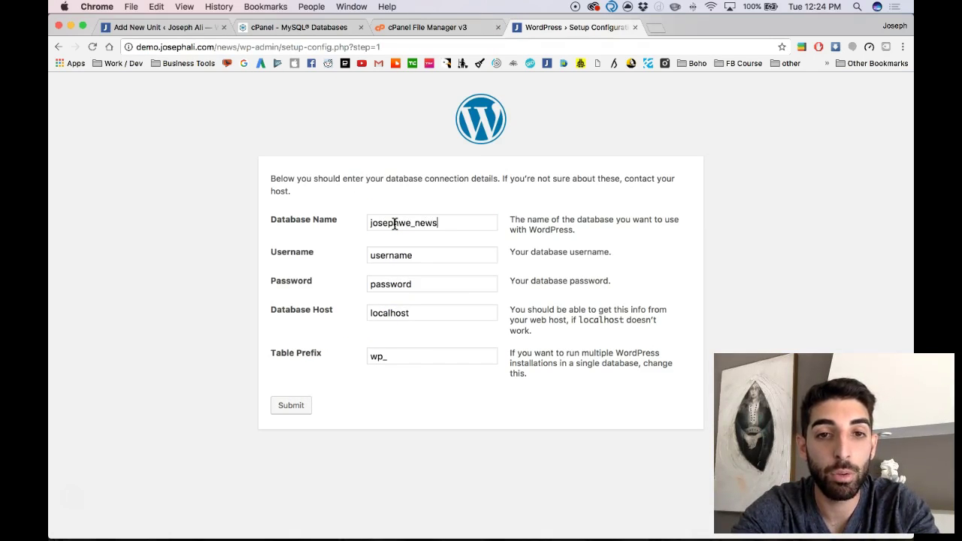
pyautogui.press('Tab')
pyautogui.write('jo')
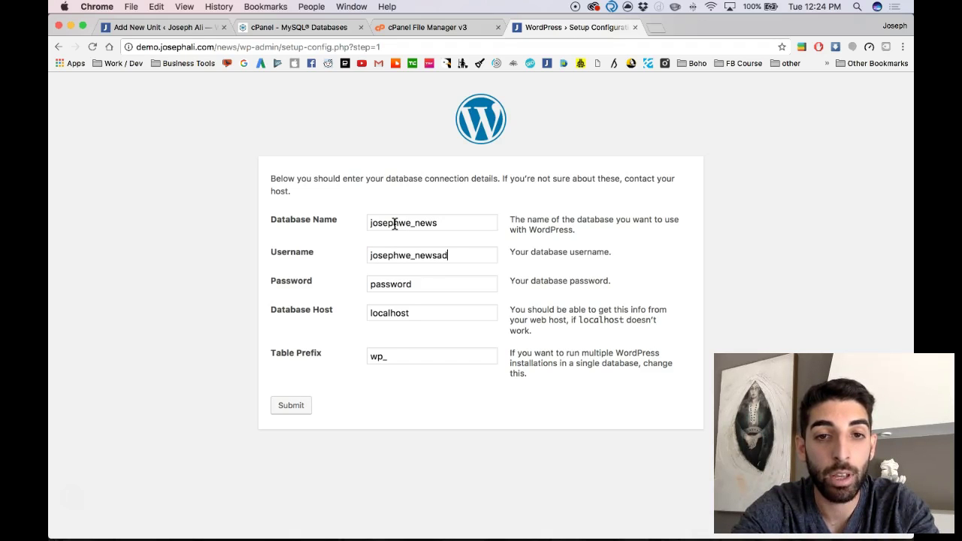
# Check the exact database and user names on cPanel's MySQL Databases page
pyautogui.click(405, 27)
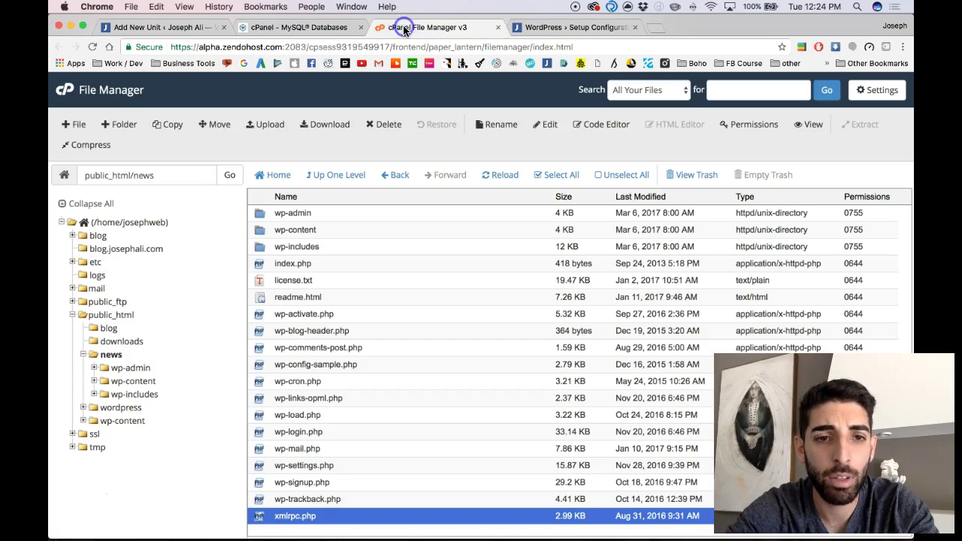
pyautogui.click(307, 31)
pyautogui.scroll(-5, 192, 399)
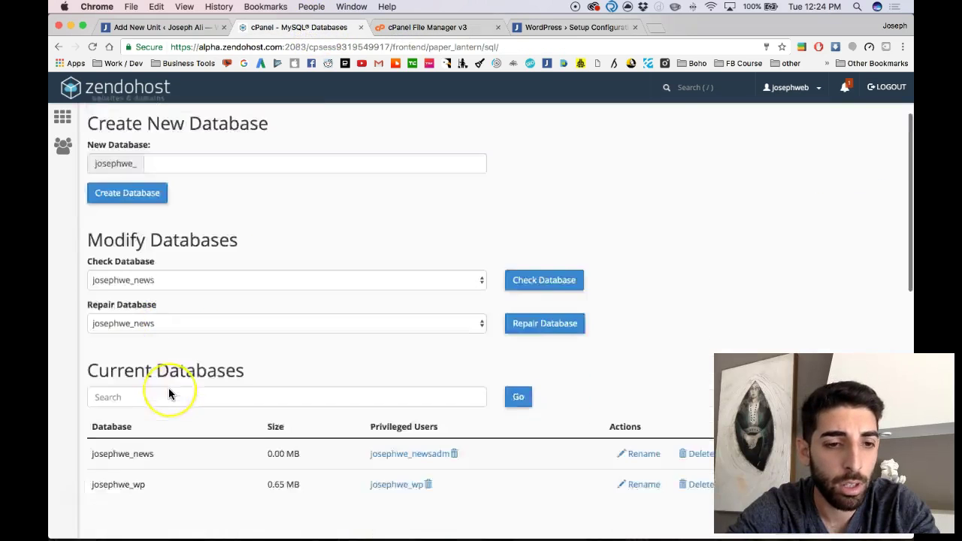
pyautogui.scroll(-4, 169, 388)
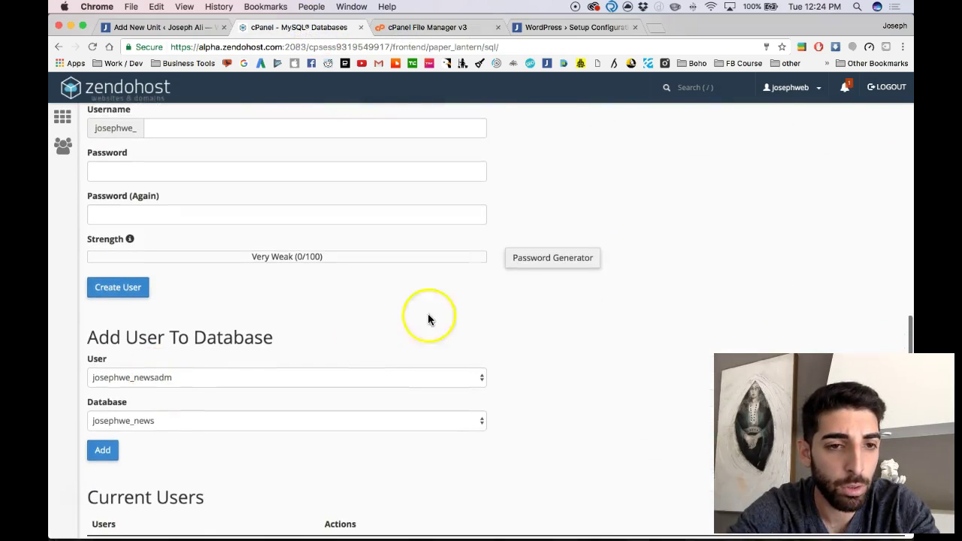
# Paste the generated database password into the form and submit the connection details
pyautogui.click(552, 28)
pyautogui.doubleClick(405, 286)
pyautogui.press('super+v')
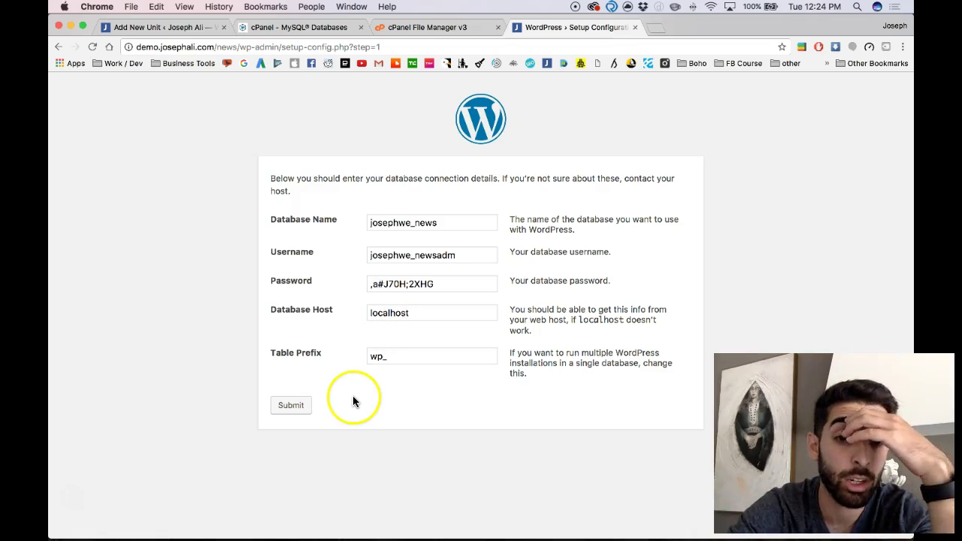
pyautogui.click(292, 406)
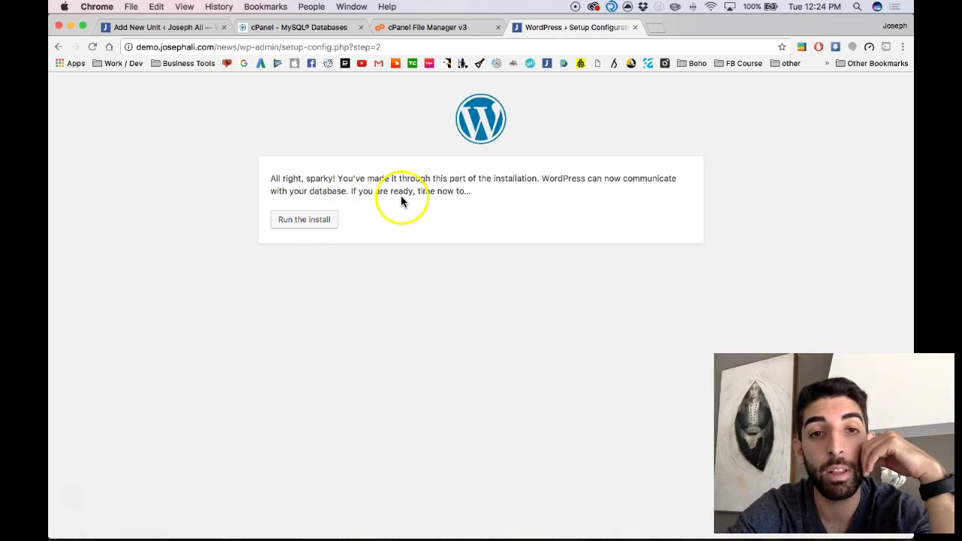
# Run the install with a site title, admin username and the admin's e-mail address
pyautogui.click(315, 218)
pyautogui.scroll(-2, 343, 270)
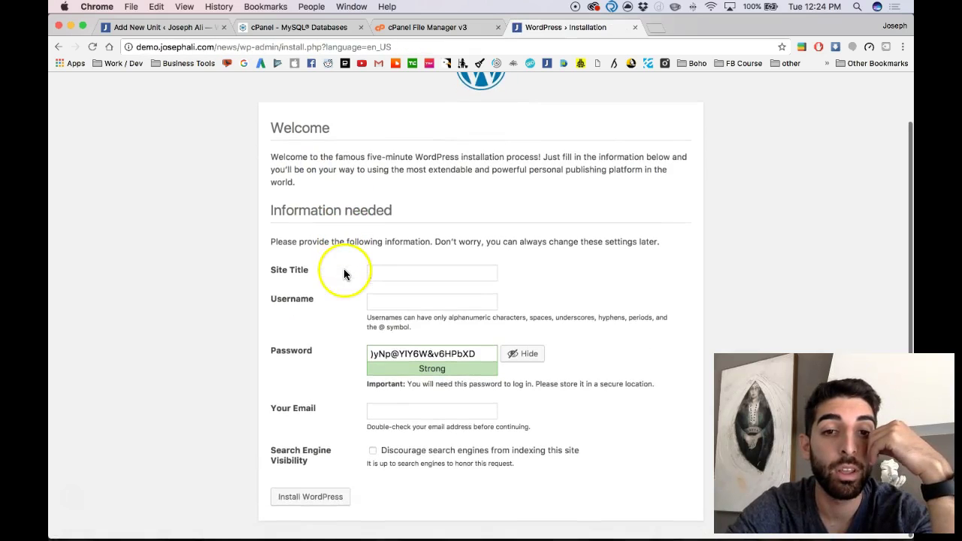
pyautogui.write("Joseph Ali's News")
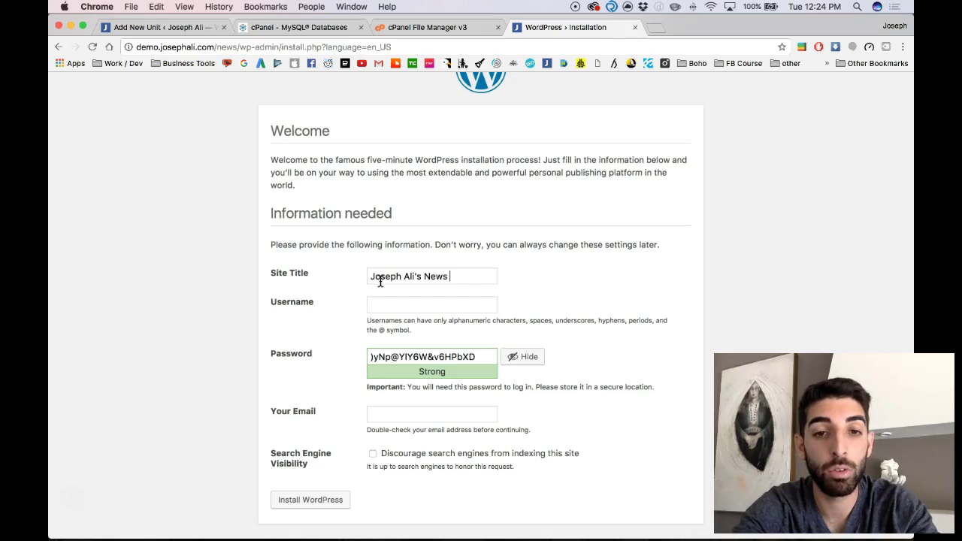
pyautogui.write('joseph')
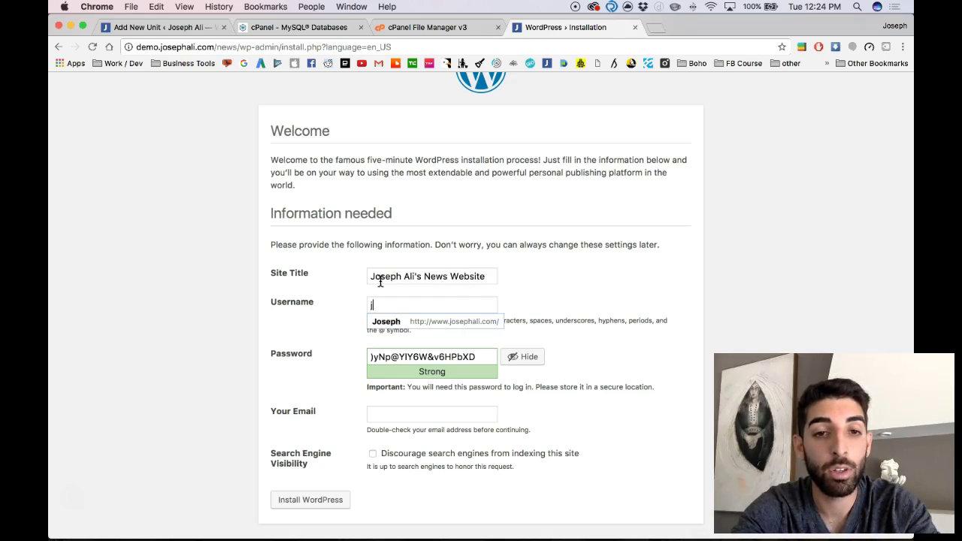
pyautogui.press('Tab')
pyautogui.press('Tab')
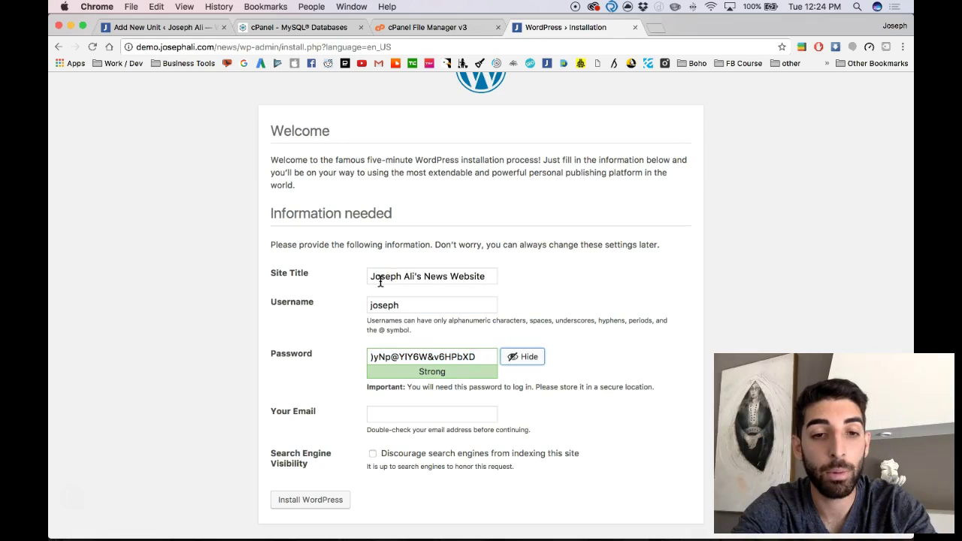
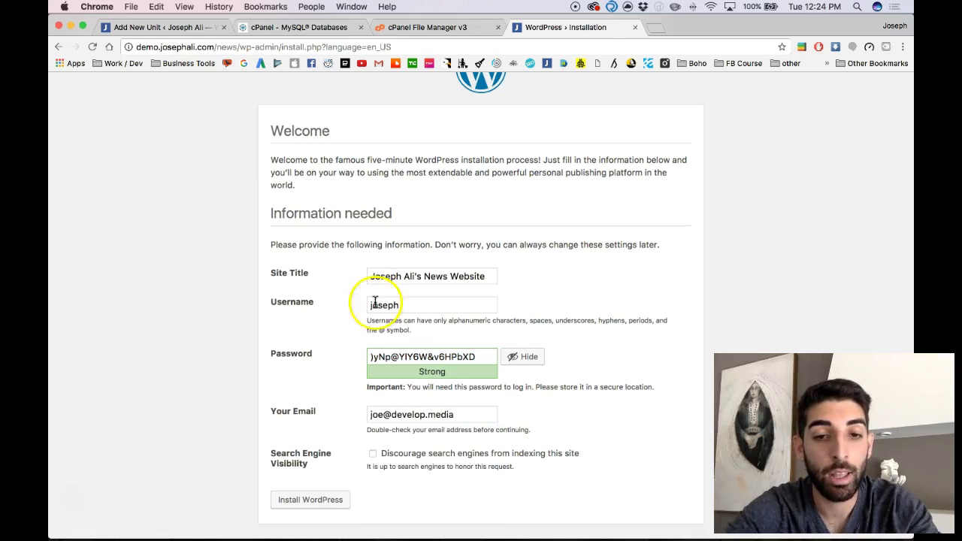
pyautogui.click(302, 500)
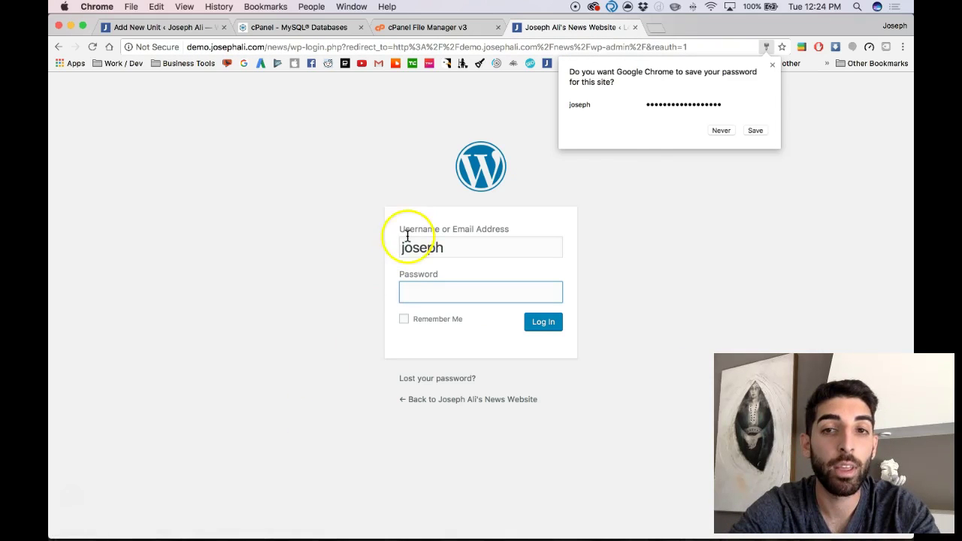
# Let the browser save the password, then log in with it to reach the Dashboard
pyautogui.click(752, 131)
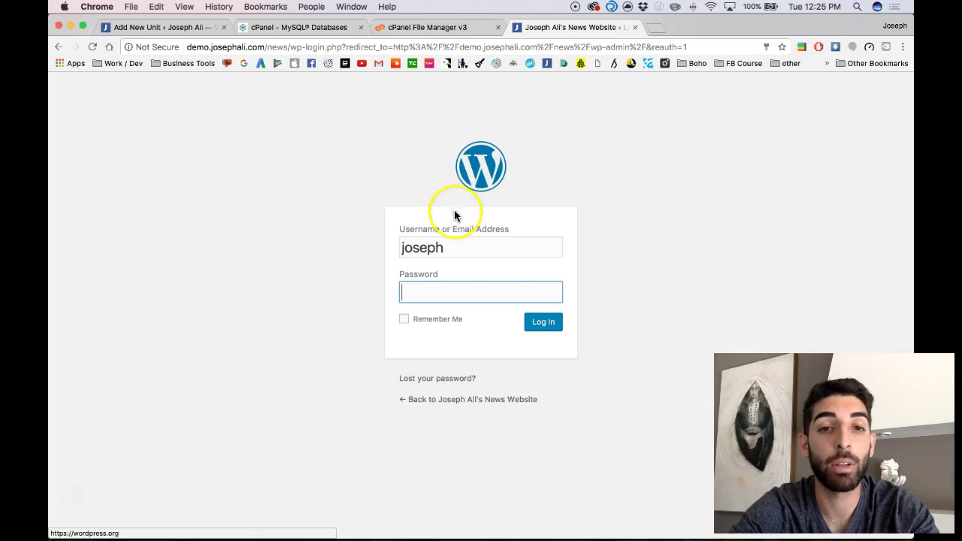
pyautogui.press('super+v')
pyautogui.press('Return')
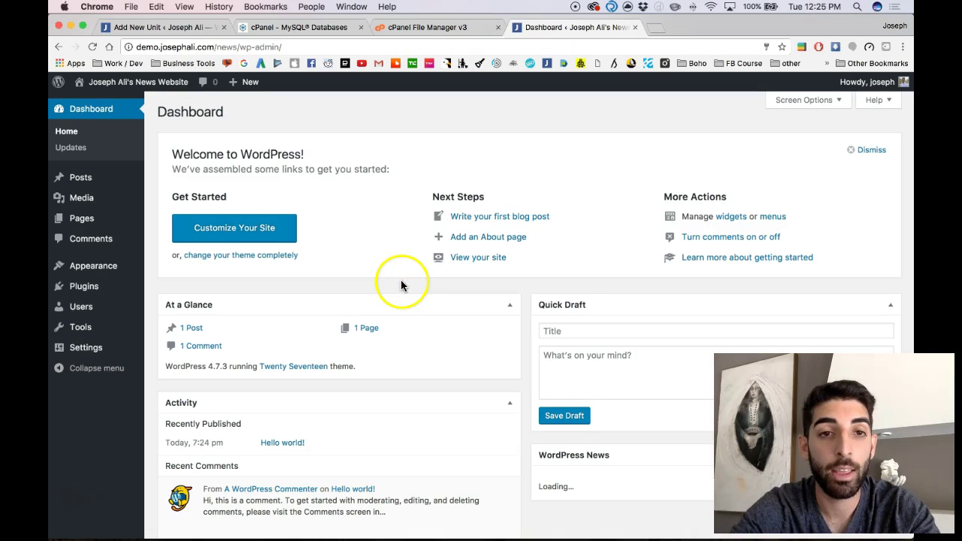
# Visit the /news front page from the admin bar and scroll through the Hello world! post
pyautogui.click(126, 83)
pyautogui.scroll(-3, 241, 223)
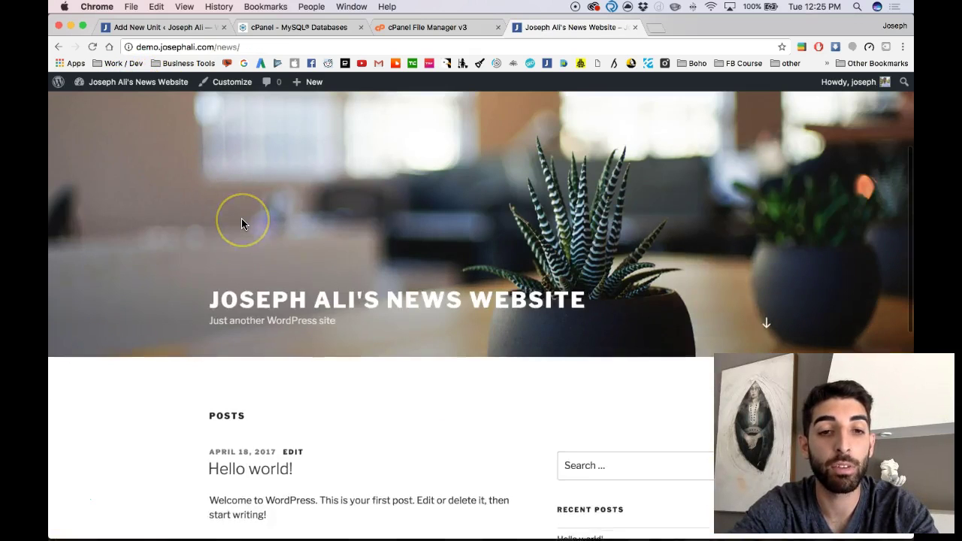
pyautogui.scroll(-2, 242, 223)
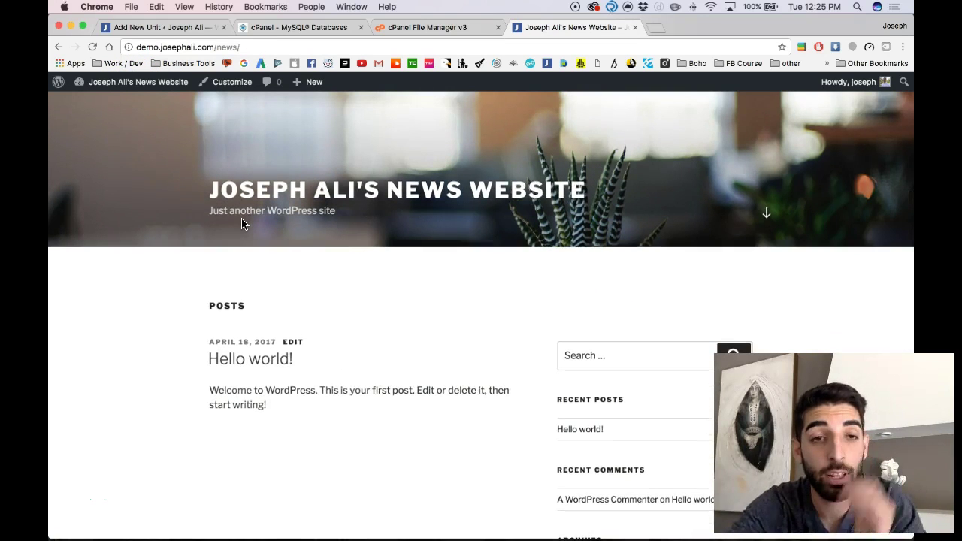
pyautogui.scroll(-2, 241, 223)
pyautogui.scroll(5, 242, 223)
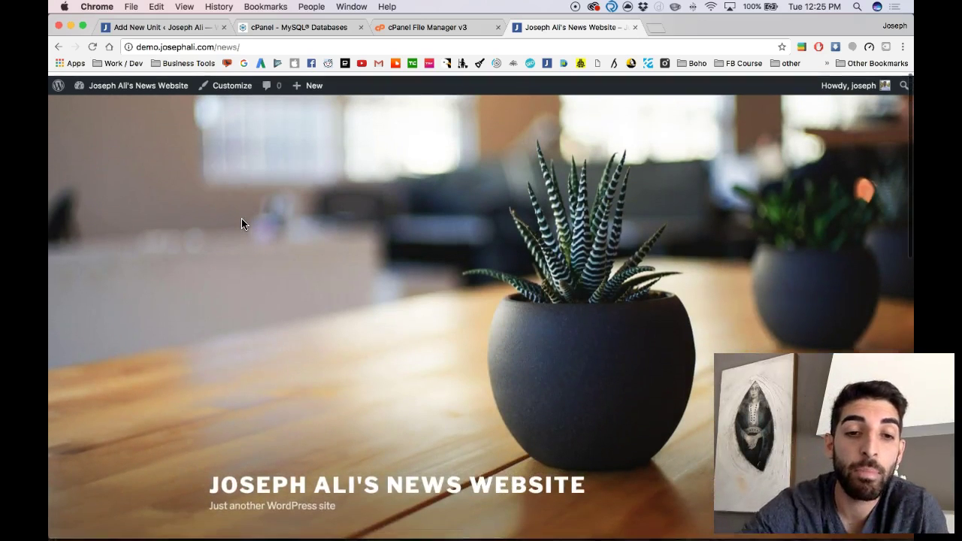
pyautogui.scroll(-2, 241, 223)
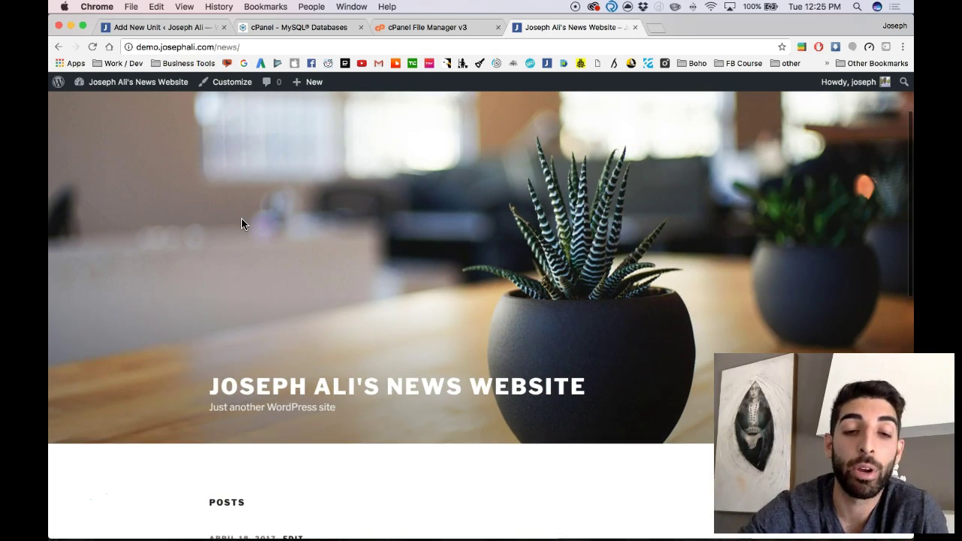
pyautogui.scroll(-1, 241, 223)
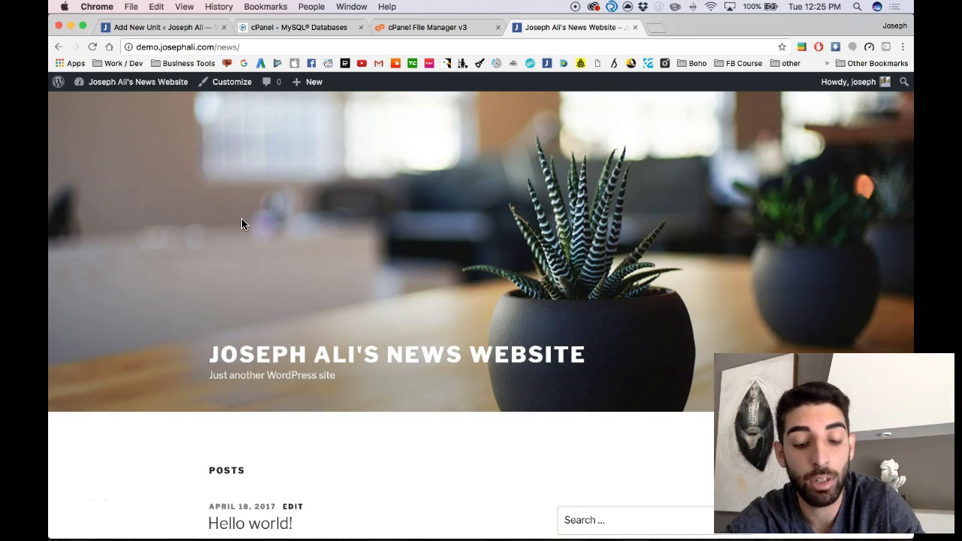
pyautogui.scroll(-10, 242, 224)
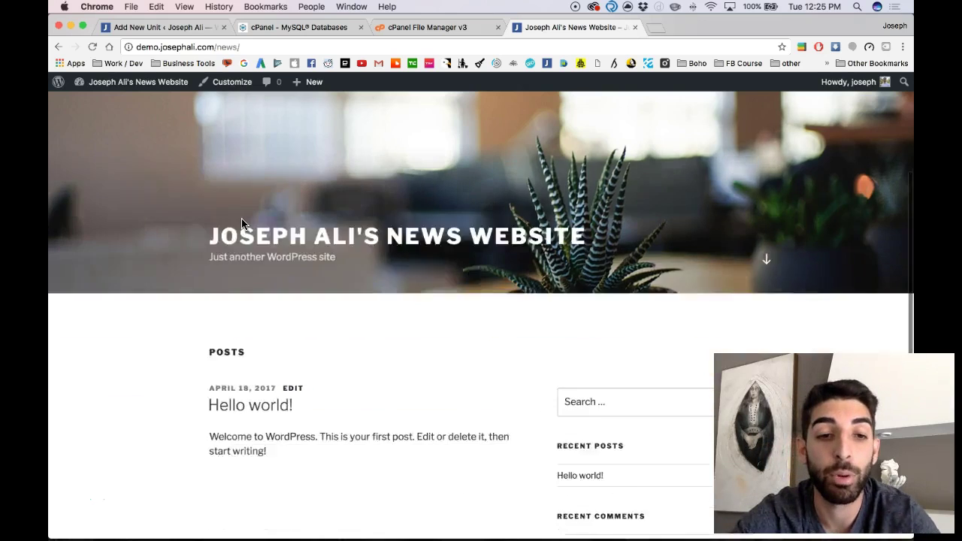
pyautogui.scroll(-1, 241, 223)
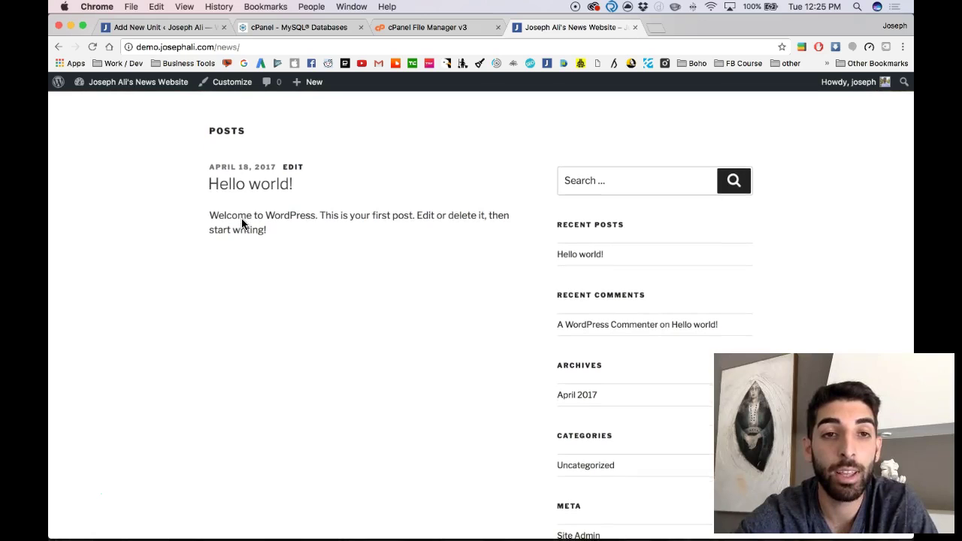
pyautogui.scroll(1, 241, 223)
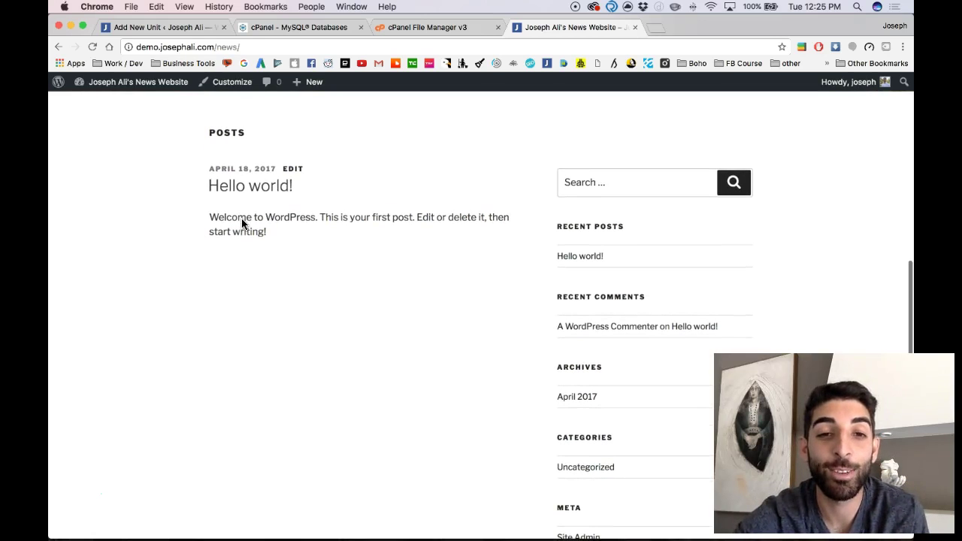
pyautogui.scroll(1, 241, 223)
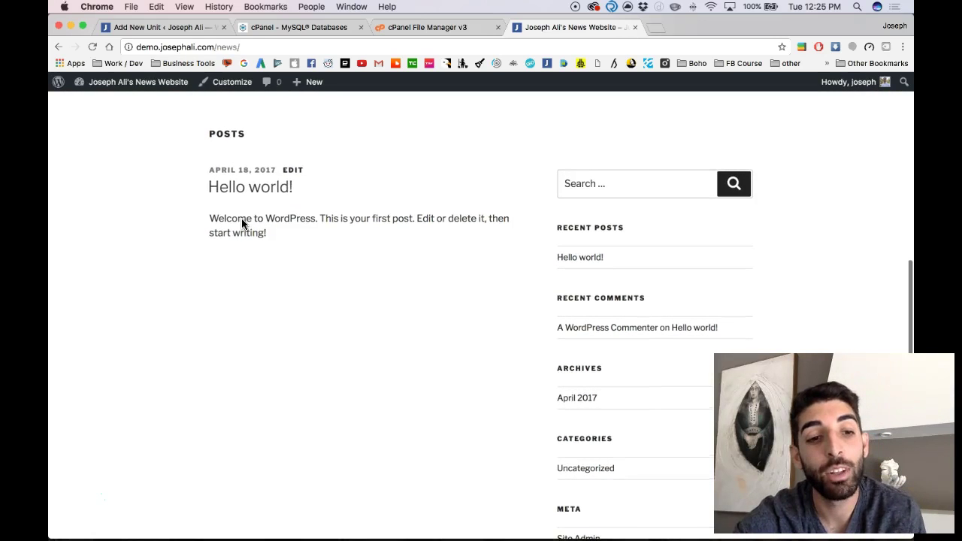
pyautogui.scroll(1, 242, 224)
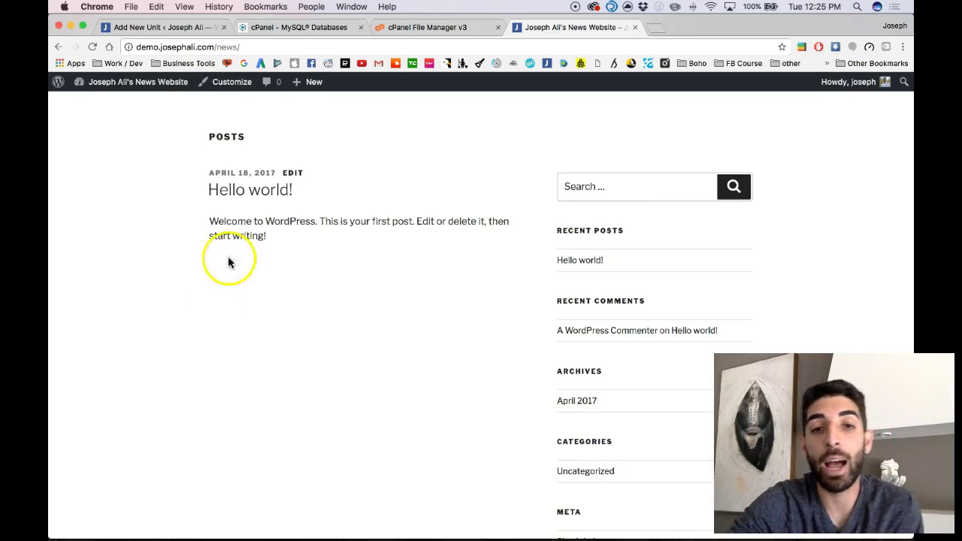
pyautogui.scroll(5, 218, 289)
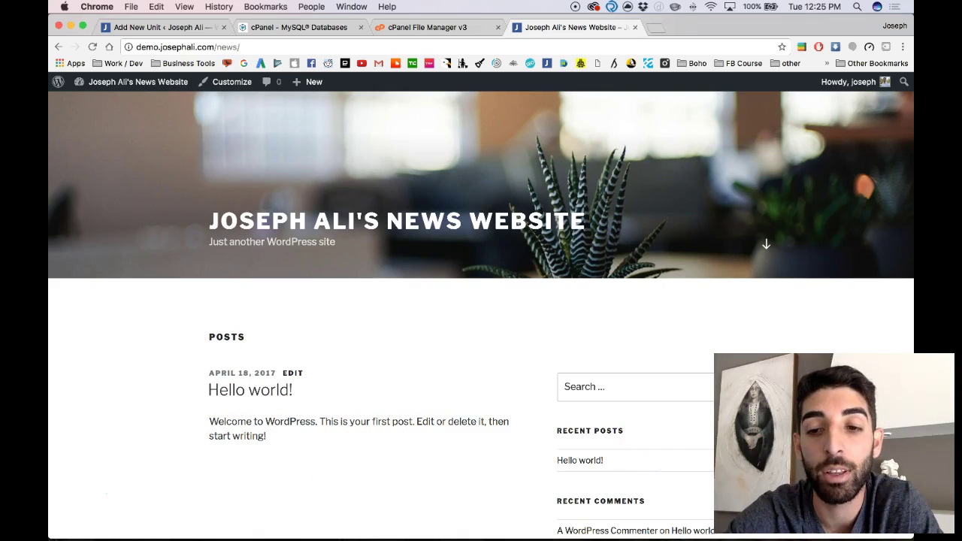
pyautogui.scroll(-2, 489, 228)
pyautogui.scroll(2, 486, 240)
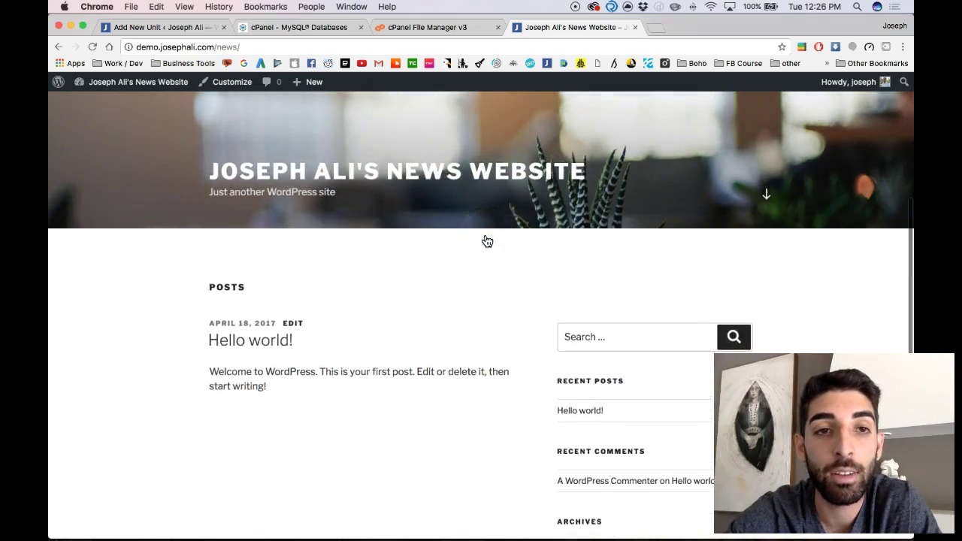
pyautogui.scroll(-1, 487, 241)
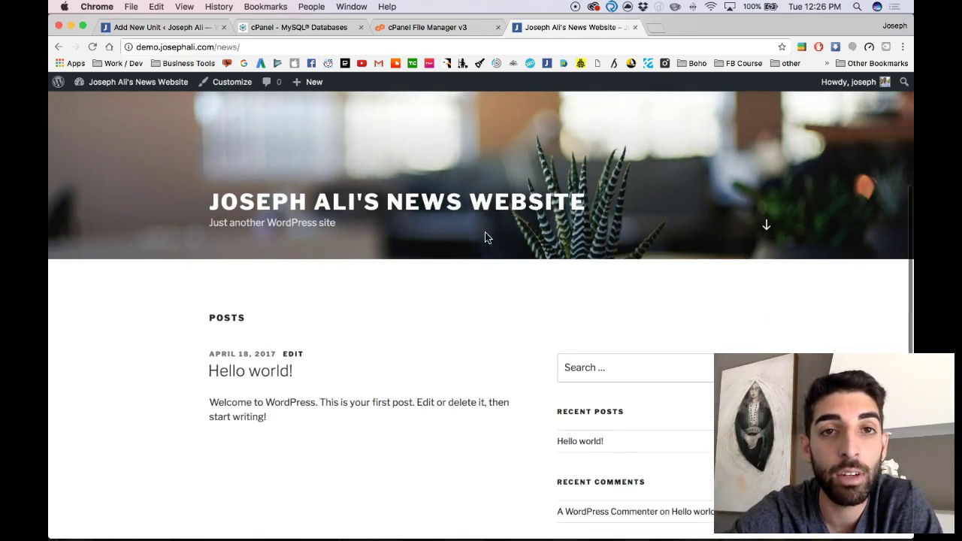